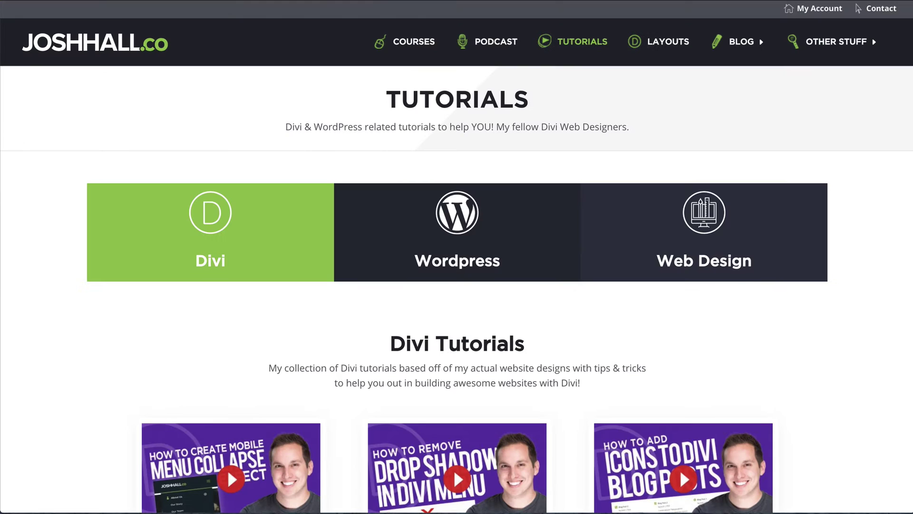
Step: Browse the JoshHall.co Divi Tutorials cards, then return to the blank Divi site's Home page
{"action": "scroll", "coordinate": [823, 185], "scroll_direction": "down", "scroll_amount": 5}
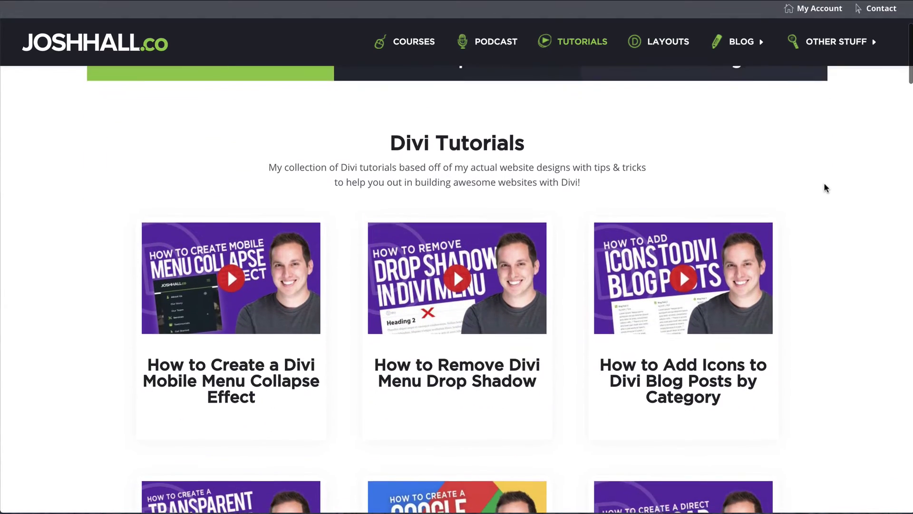
{"action": "scroll", "coordinate": [825, 185], "scroll_direction": "down", "scroll_amount": 5}
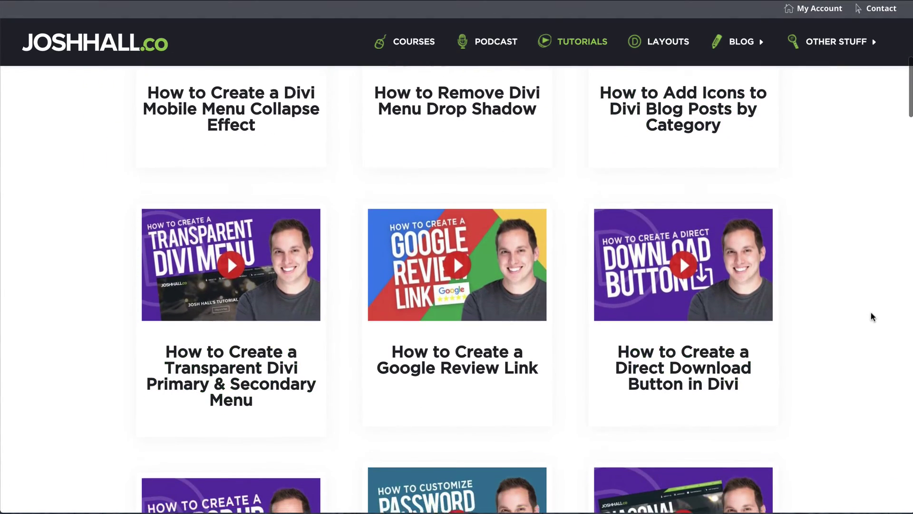
{"action": "scroll", "coordinate": [870, 311], "scroll_direction": "down", "scroll_amount": 5}
{"action": "scroll", "coordinate": [846, 285], "scroll_direction": "down", "scroll_amount": 2}
{"action": "scroll", "coordinate": [828, 269], "scroll_direction": "up", "scroll_amount": 1}
{"action": "scroll", "coordinate": [828, 268], "scroll_direction": "down", "scroll_amount": 2}
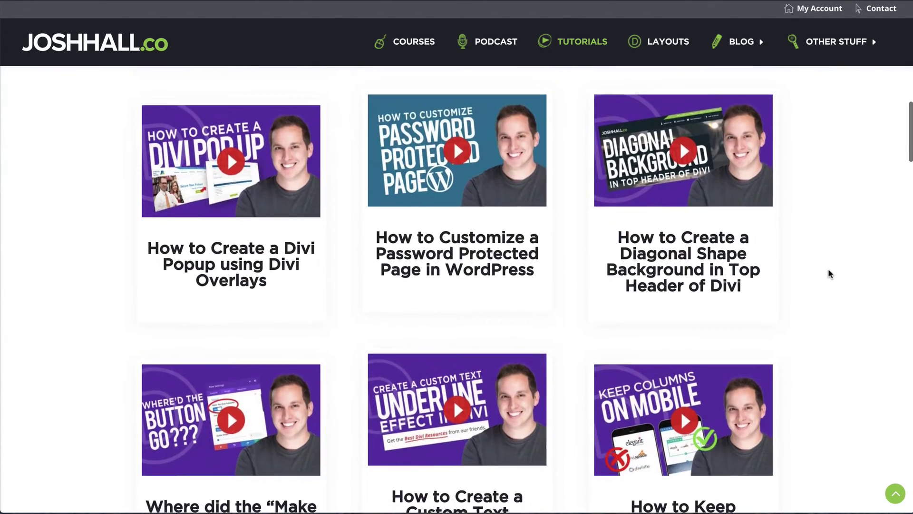
{"action": "scroll", "coordinate": [825, 270], "scroll_direction": "up", "scroll_amount": 1}
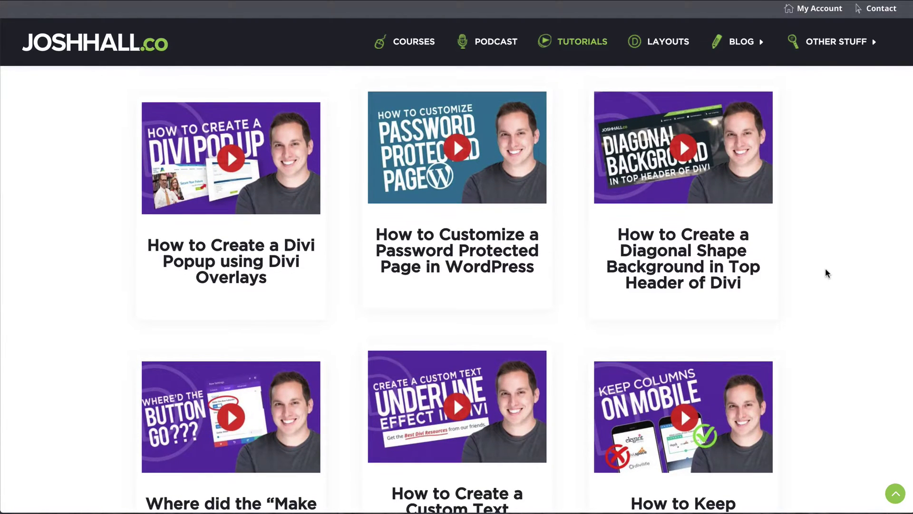
{"action": "scroll", "coordinate": [827, 273], "scroll_direction": "up", "scroll_amount": 1}
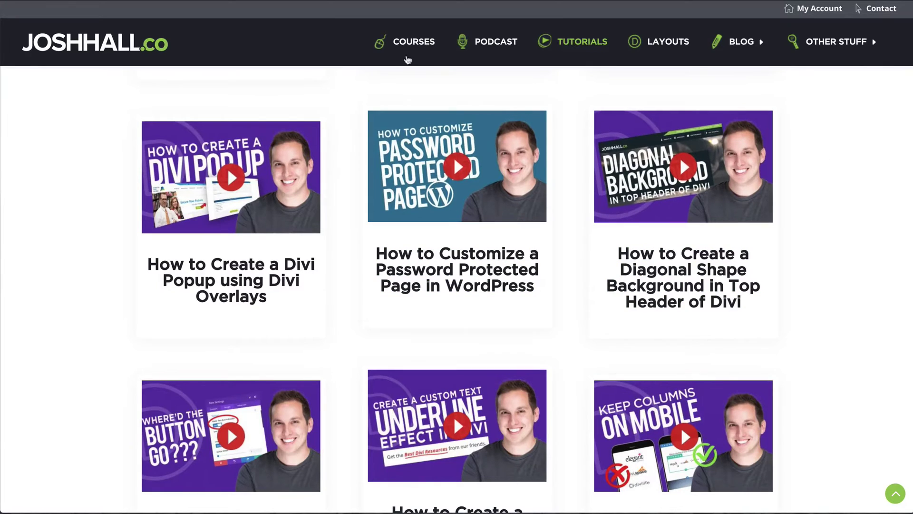
{"action": "mouse_move", "coordinate": [742, 42]}
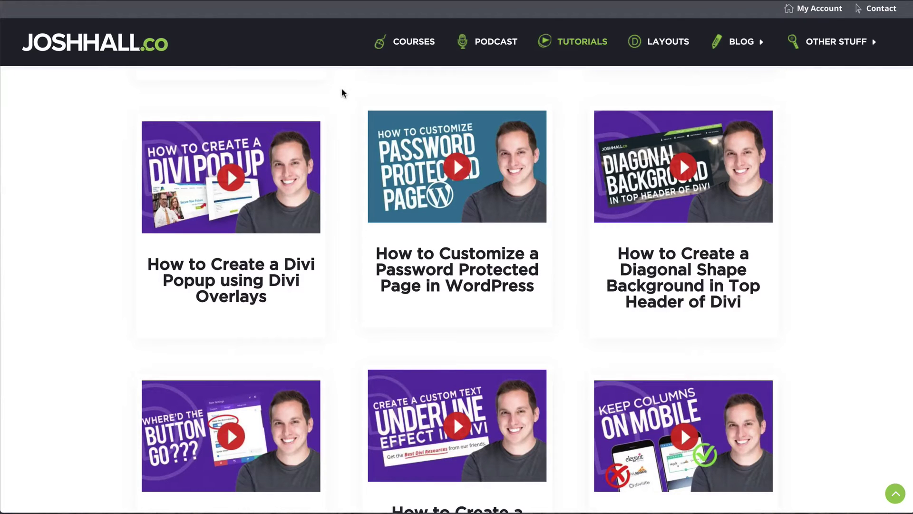
{"action": "scroll", "coordinate": [343, 92], "scroll_direction": "up", "scroll_amount": 15}
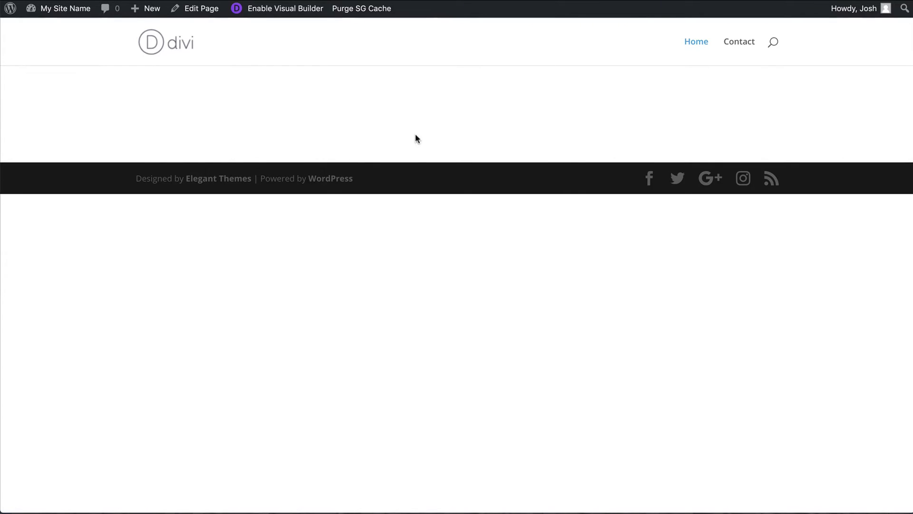
Step: Build the page from scratch with a one-column row and a default Text module, then save the module
{"action": "left_click", "coordinate": [279, 15]}
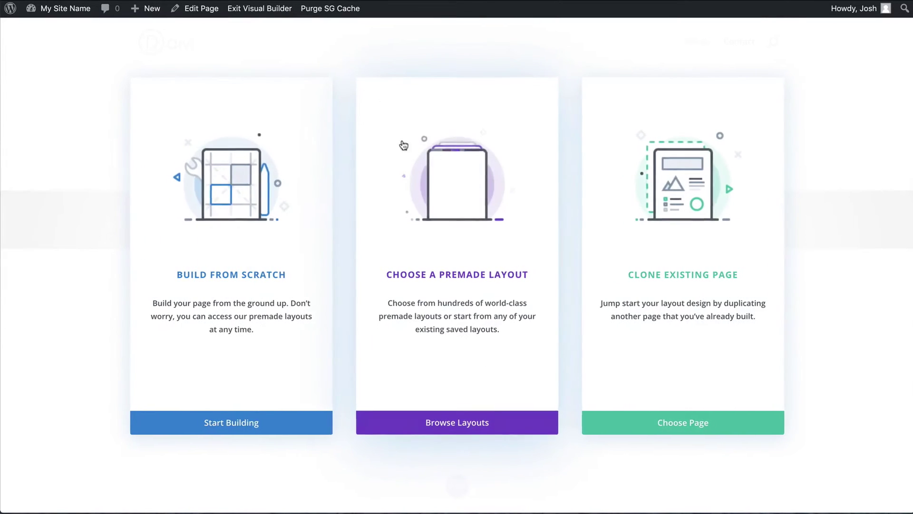
{"action": "left_click", "coordinate": [248, 193]}
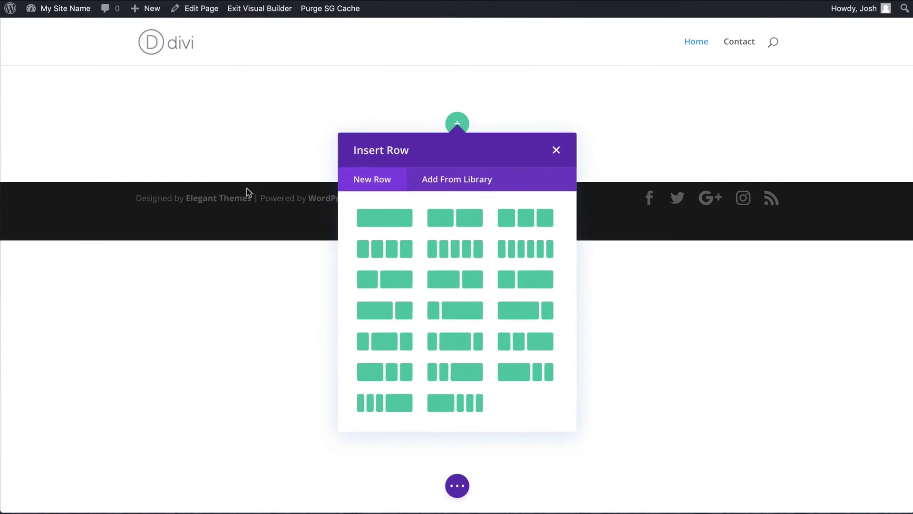
{"action": "left_click", "coordinate": [376, 220]}
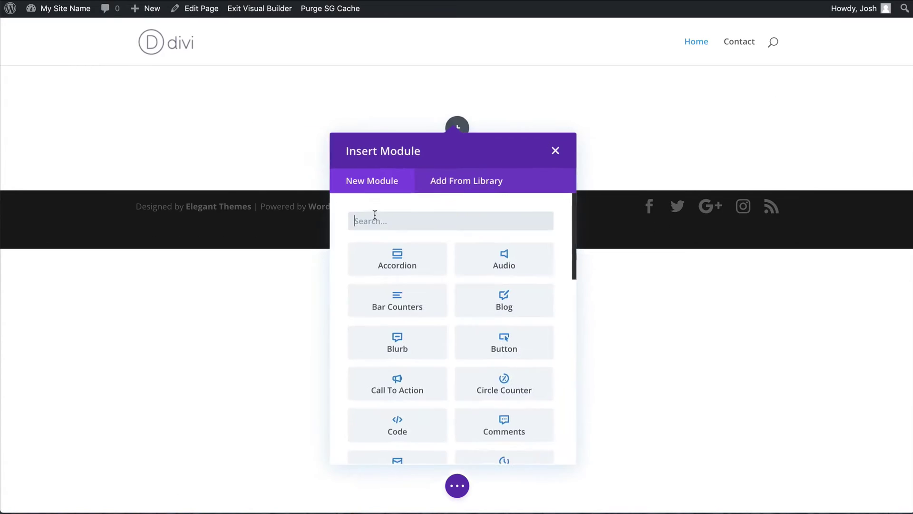
{"action": "scroll", "coordinate": [436, 319], "scroll_direction": "down", "scroll_amount": 10}
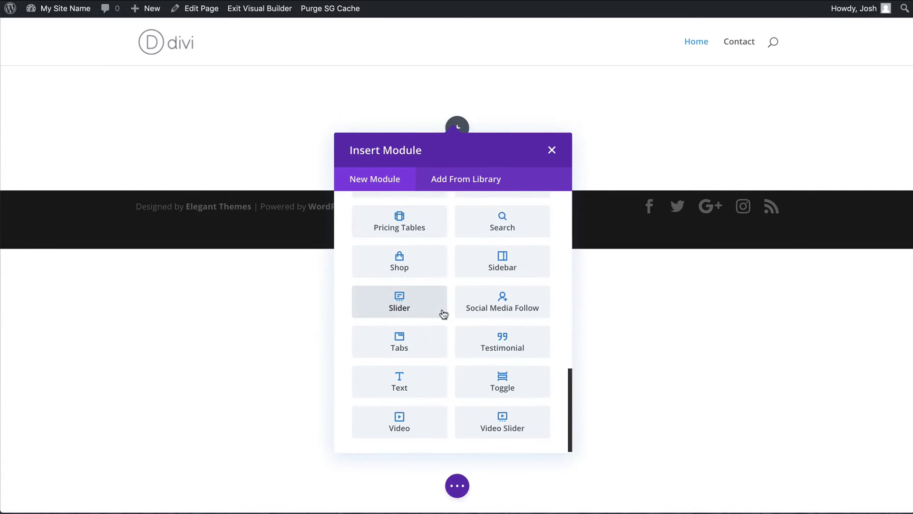
{"action": "left_click", "coordinate": [430, 381]}
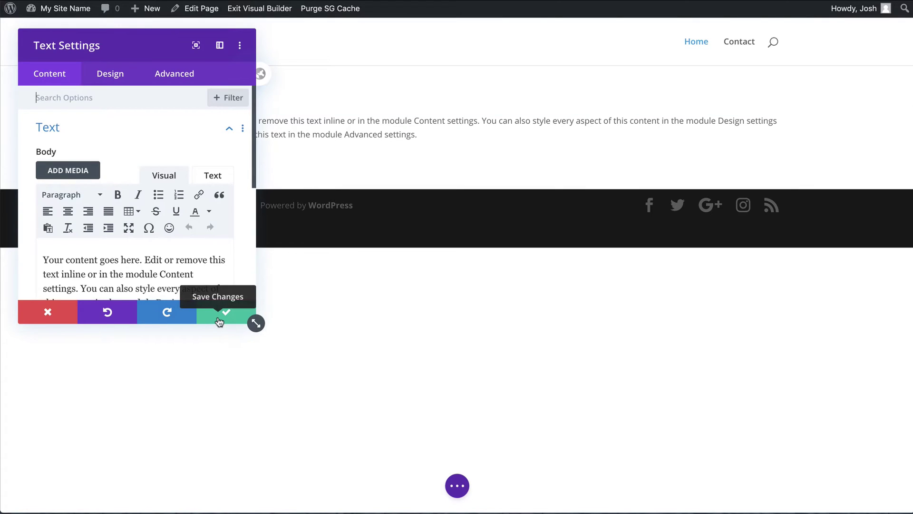
{"action": "left_click", "coordinate": [219, 322]}
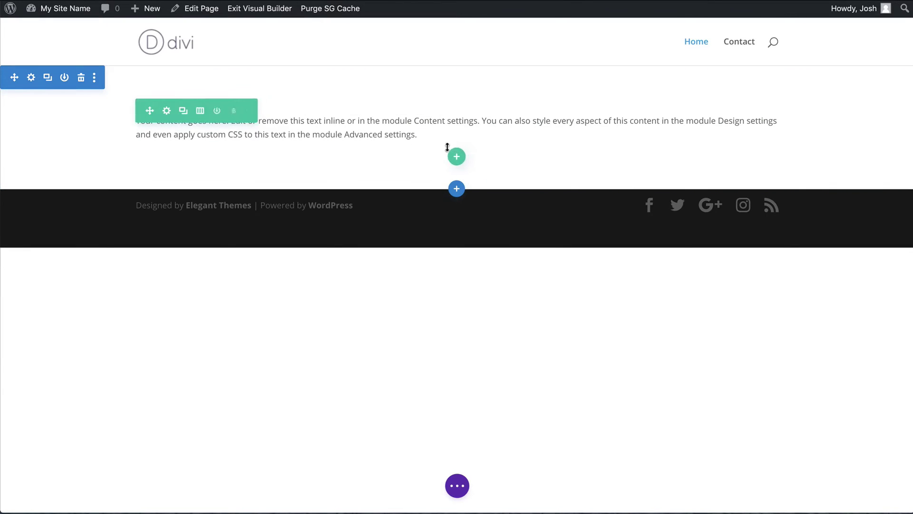
{"action": "left_click", "coordinate": [30, 79]}
{"action": "left_click", "coordinate": [174, 76]}
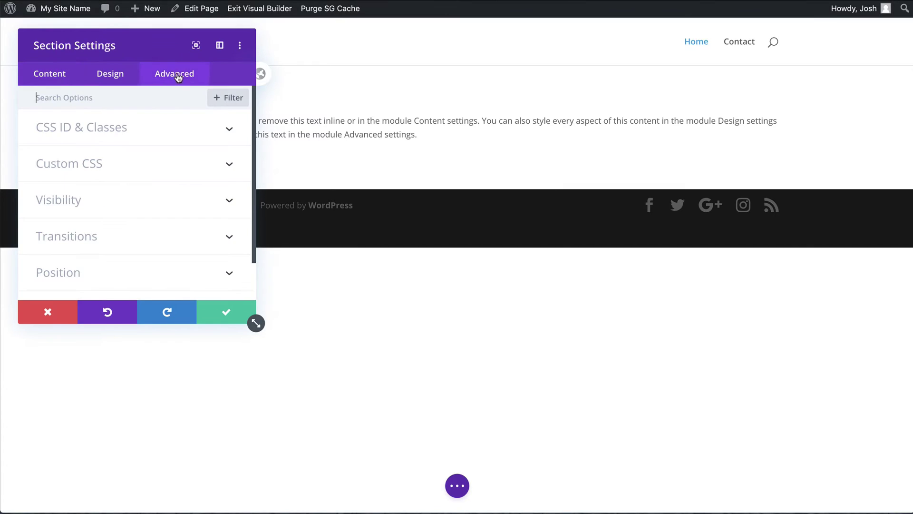
{"action": "left_click", "coordinate": [139, 168]}
{"action": "scroll", "coordinate": [147, 185], "scroll_direction": "down", "scroll_amount": 5}
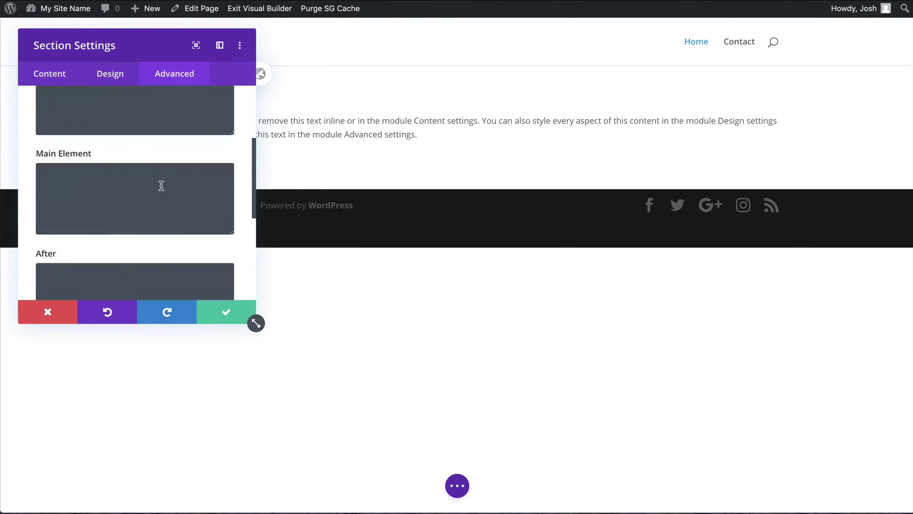
{"action": "scroll", "coordinate": [219, 164], "scroll_direction": "up", "scroll_amount": 4}
{"action": "scroll", "coordinate": [149, 196], "scroll_direction": "down", "scroll_amount": 2}
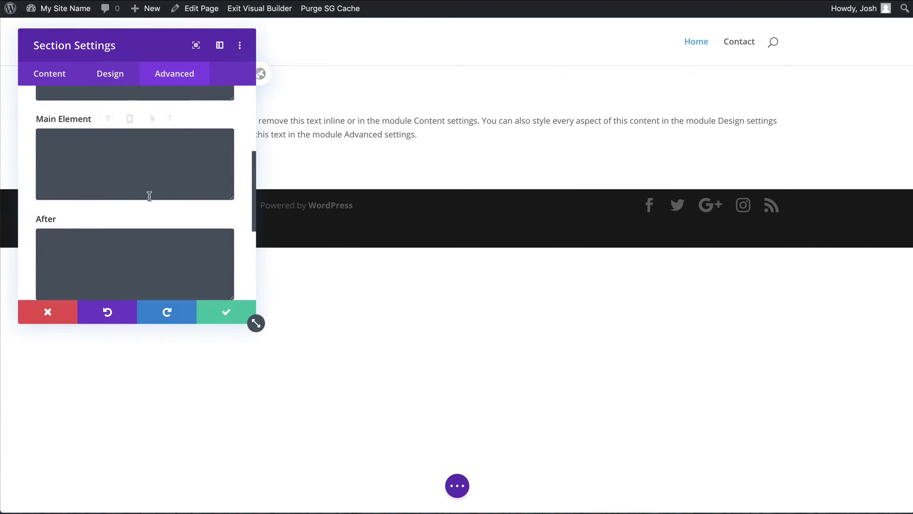
{"action": "scroll", "coordinate": [149, 196], "scroll_direction": "up", "scroll_amount": 2}
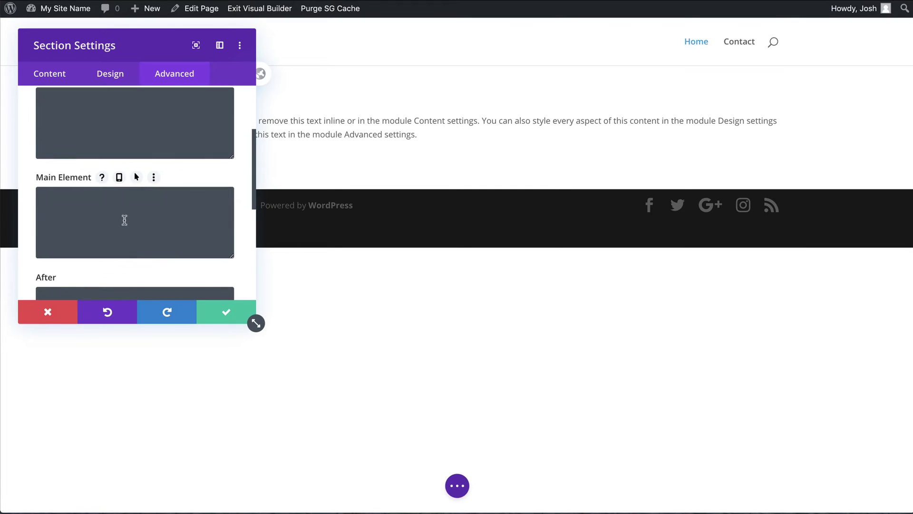
{"action": "scroll", "coordinate": [125, 221], "scroll_direction": "down", "scroll_amount": 5}
{"action": "scroll", "coordinate": [125, 222], "scroll_direction": "up", "scroll_amount": 6}
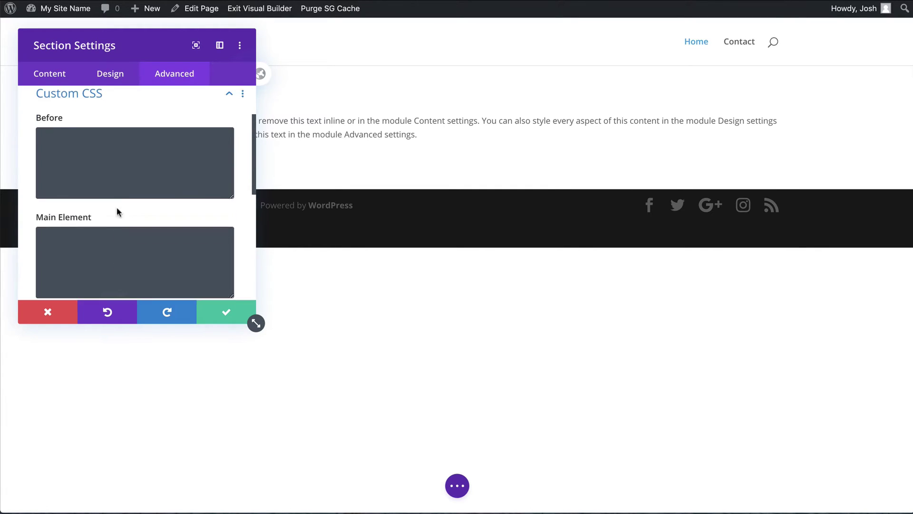
{"action": "scroll", "coordinate": [113, 183], "scroll_direction": "down", "scroll_amount": 6}
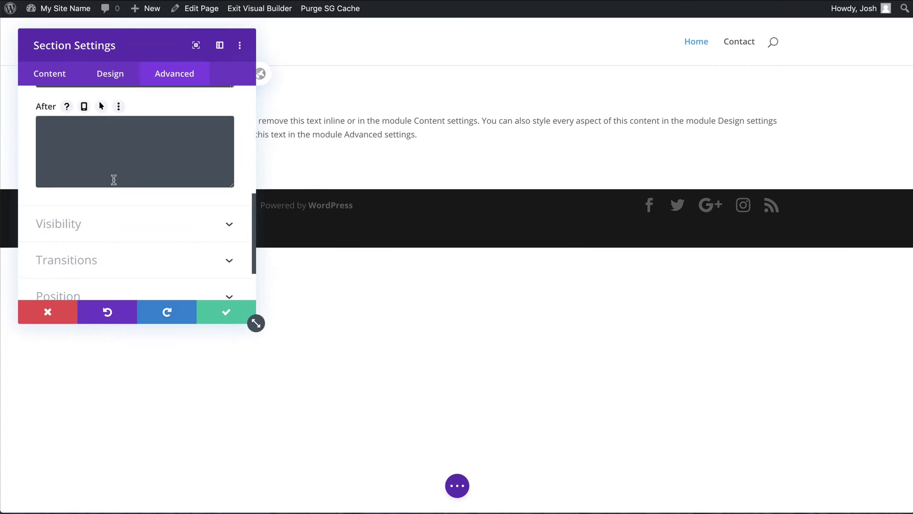
{"action": "left_click", "coordinate": [224, 310]}
{"action": "left_click", "coordinate": [166, 111]}
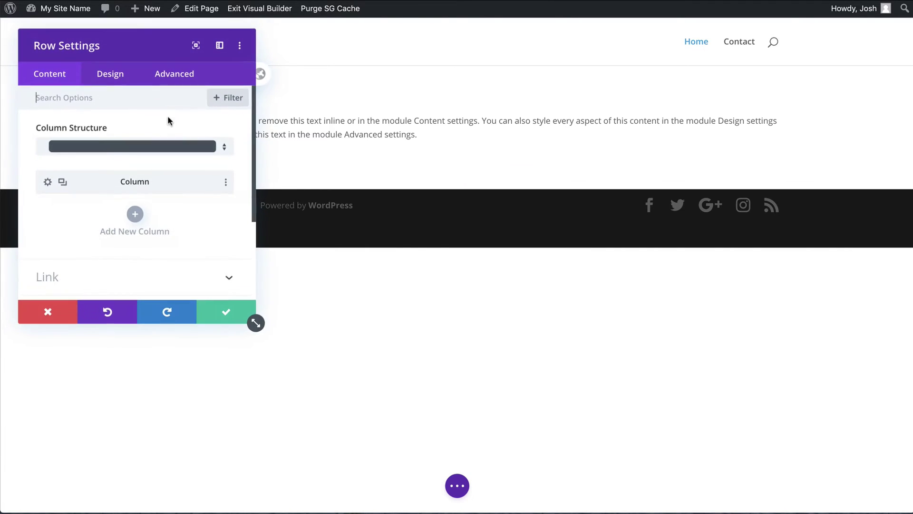
{"action": "left_click", "coordinate": [175, 84]}
{"action": "left_click", "coordinate": [145, 169]}
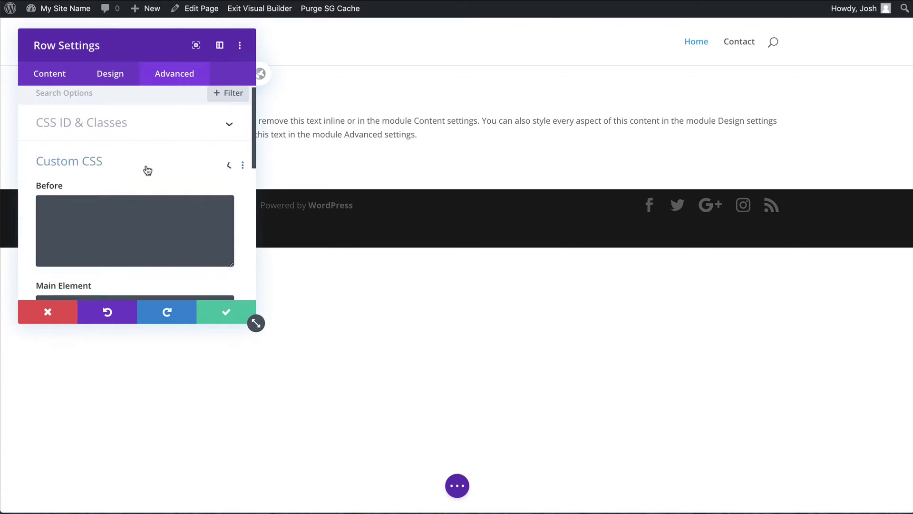
{"action": "scroll", "coordinate": [147, 173], "scroll_direction": "down", "scroll_amount": 5}
{"action": "scroll", "coordinate": [134, 177], "scroll_direction": "down", "scroll_amount": 2}
{"action": "scroll", "coordinate": [133, 237], "scroll_direction": "up", "scroll_amount": 5}
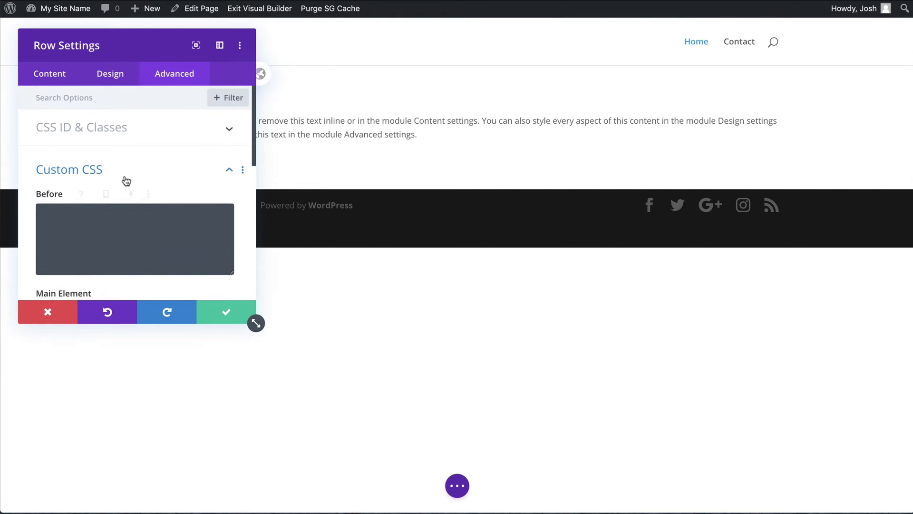
{"action": "left_click", "coordinate": [137, 137]}
{"action": "scroll", "coordinate": [141, 180], "scroll_direction": "down", "scroll_amount": 1}
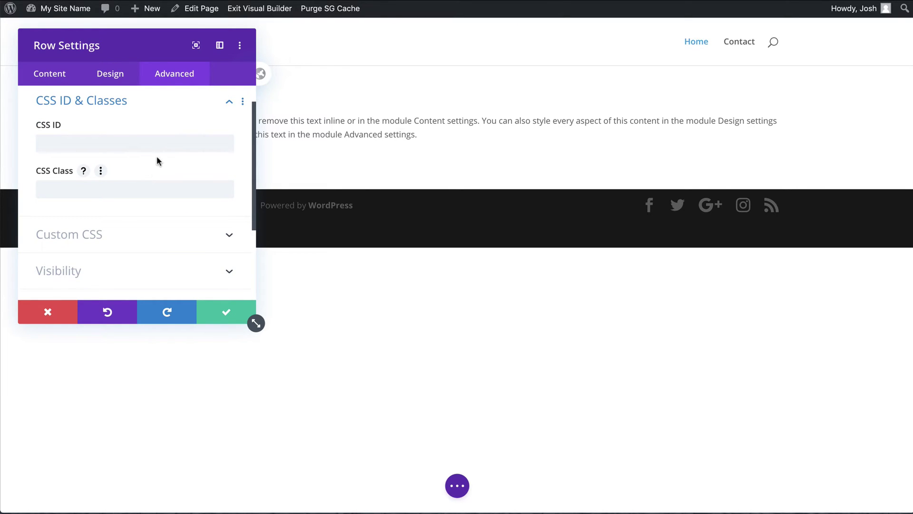
Step: Close the row settings and look through the Text module's Advanced Custom CSS fields
{"action": "left_click", "coordinate": [227, 310]}
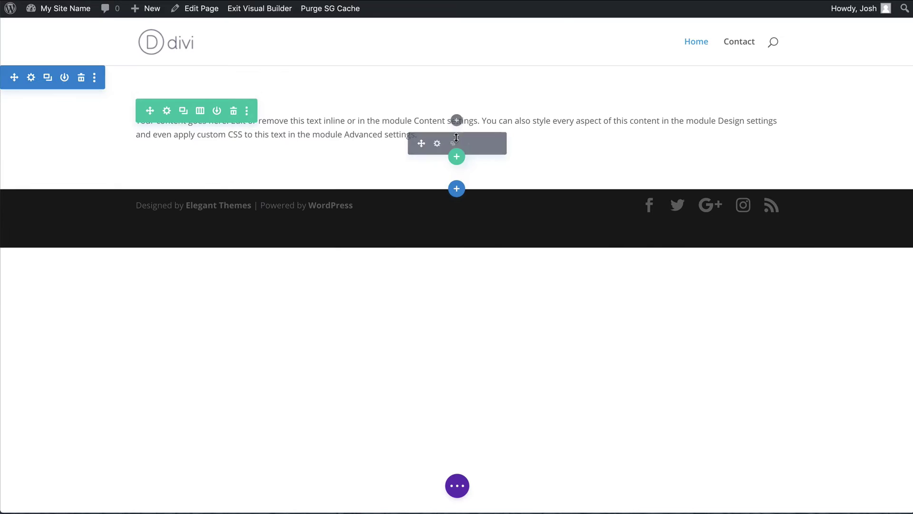
{"action": "left_click", "coordinate": [438, 148]}
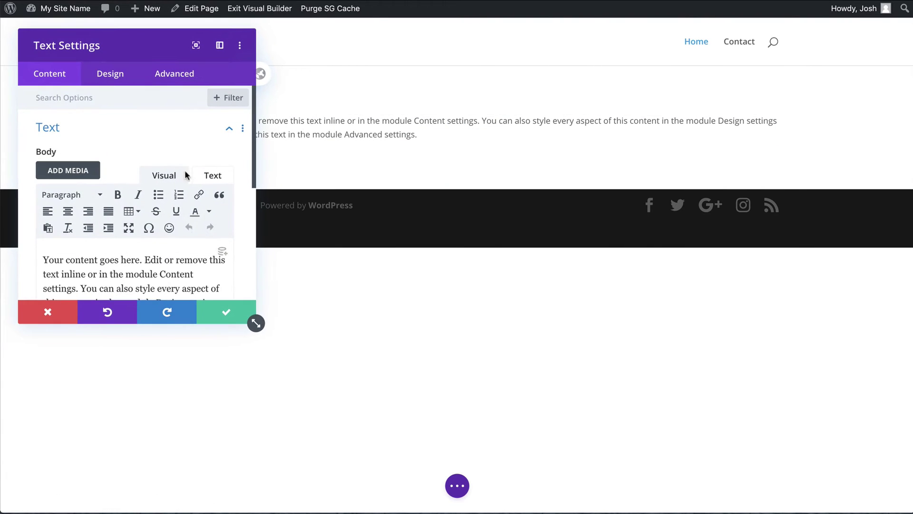
{"action": "left_click", "coordinate": [184, 85]}
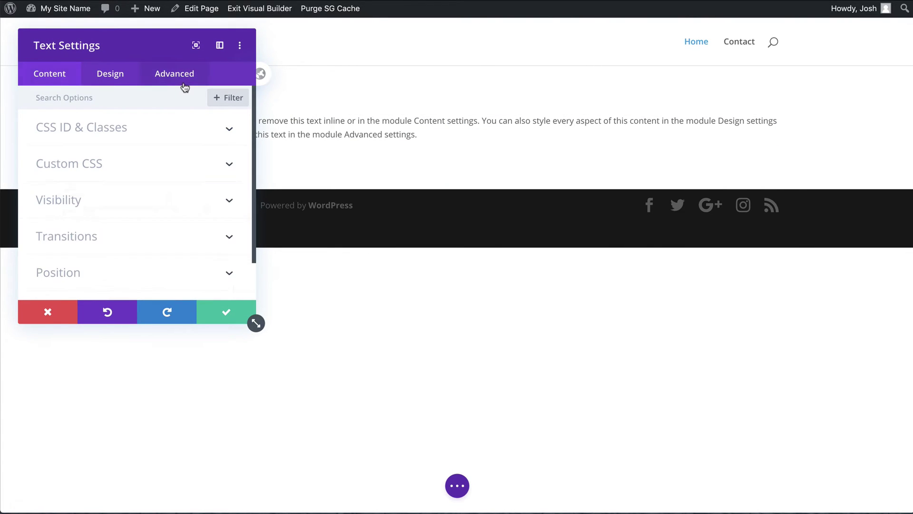
{"action": "left_click", "coordinate": [186, 169]}
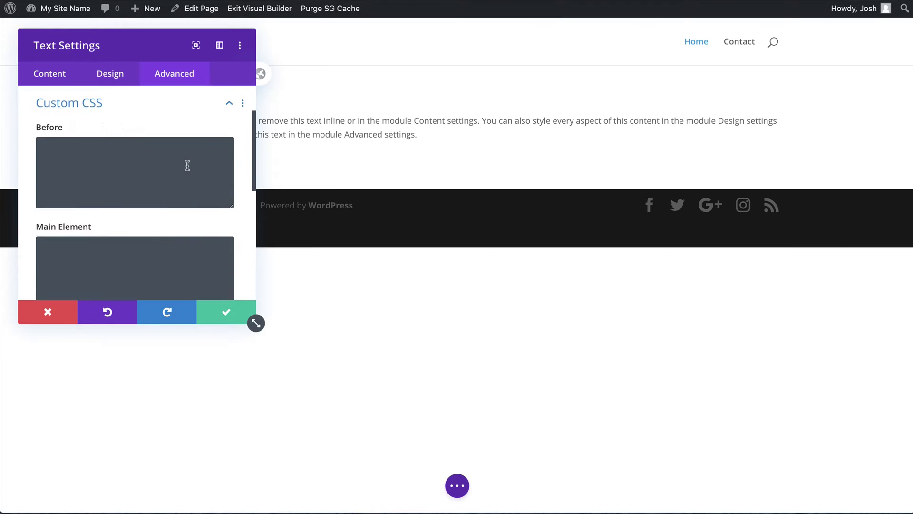
{"action": "scroll", "coordinate": [191, 219], "scroll_direction": "down", "scroll_amount": 2}
{"action": "scroll", "coordinate": [163, 199], "scroll_direction": "up", "scroll_amount": 3}
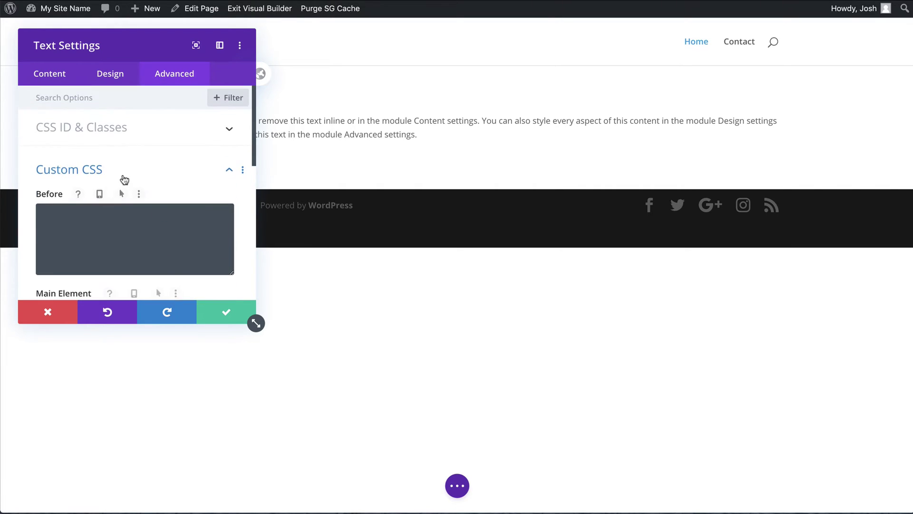
{"action": "scroll", "coordinate": [122, 179], "scroll_direction": "down", "scroll_amount": 5}
{"action": "scroll", "coordinate": [124, 175], "scroll_direction": "up", "scroll_amount": 5}
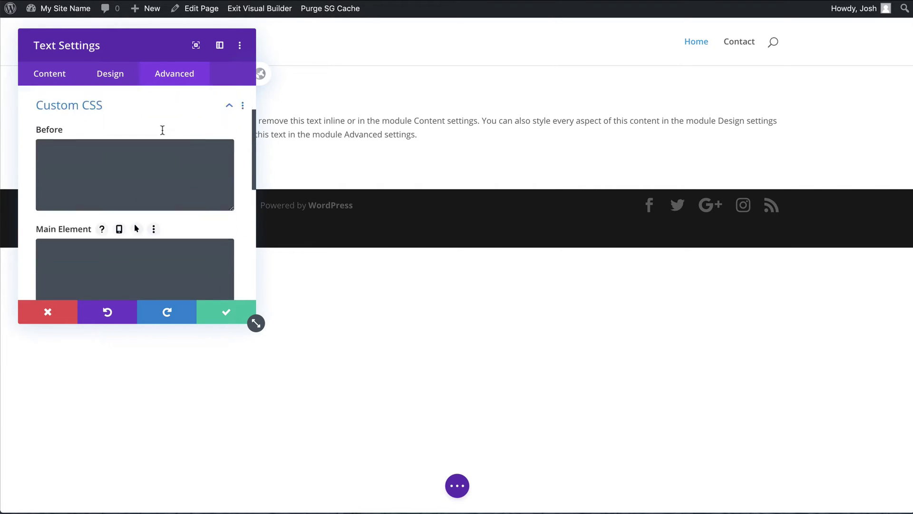
Step: Switch the Body editor between Text and Visual views, then close Text Settings without saving
{"action": "left_click", "coordinate": [43, 78]}
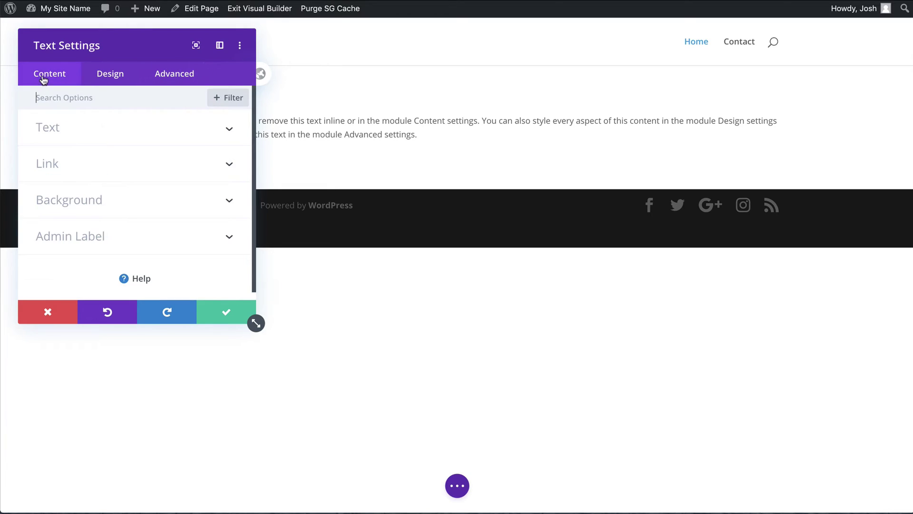
{"action": "left_click", "coordinate": [97, 126]}
{"action": "scroll", "coordinate": [135, 241], "scroll_direction": "down", "scroll_amount": 3}
{"action": "scroll", "coordinate": [135, 240], "scroll_direction": "up", "scroll_amount": 1}
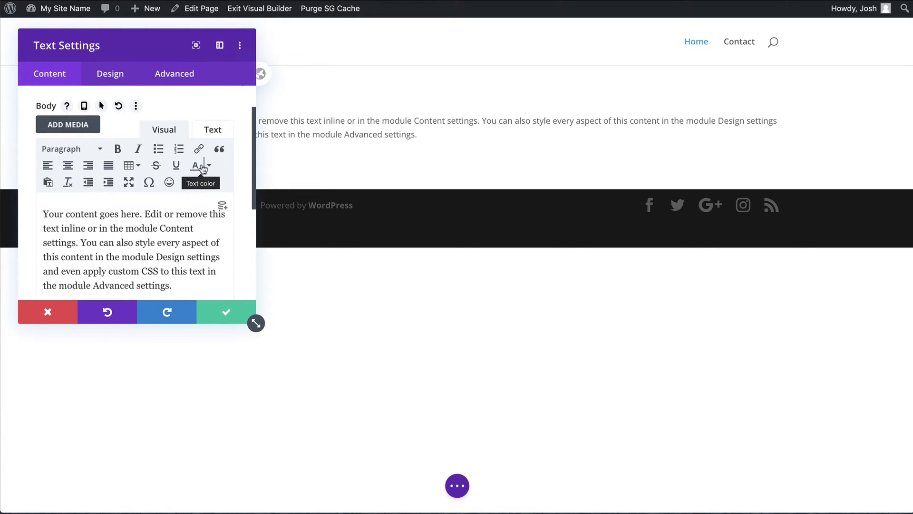
{"action": "left_click", "coordinate": [213, 129]}
{"action": "left_click_drag", "start_coordinate": [85, 165], "coordinate": [146, 182]}
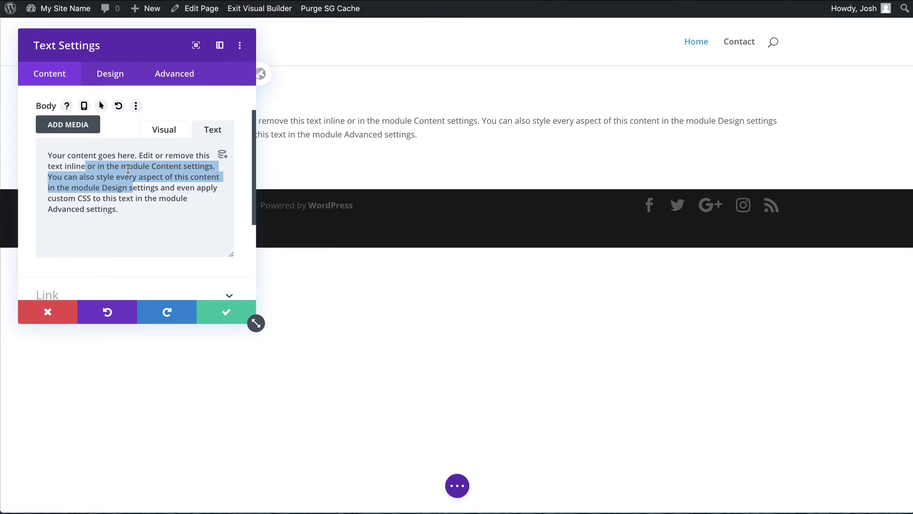
{"action": "left_click", "coordinate": [163, 135]}
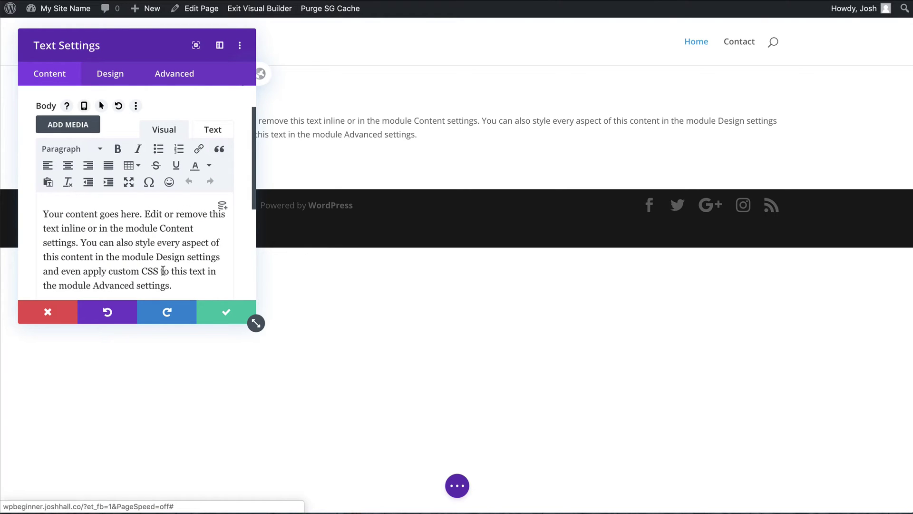
{"action": "left_click", "coordinate": [69, 313]}
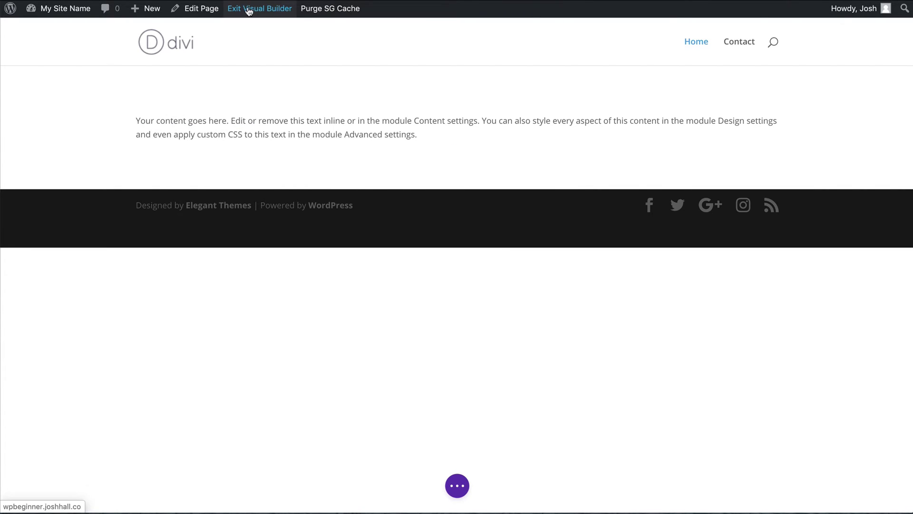
Step: Check the page-level Custom CSS under Page Settings > Advanced, then close without saving
{"action": "left_click", "coordinate": [458, 479]}
{"action": "left_click", "coordinate": [502, 487]}
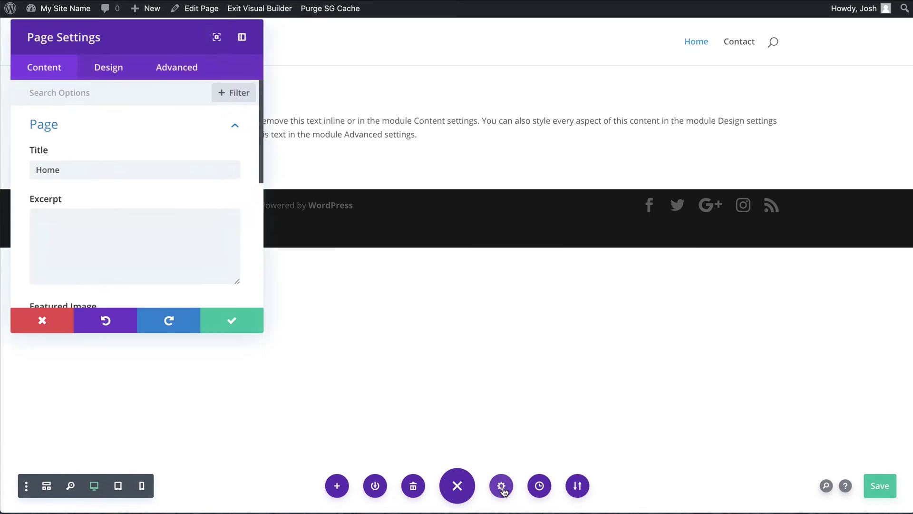
{"action": "left_click", "coordinate": [162, 79]}
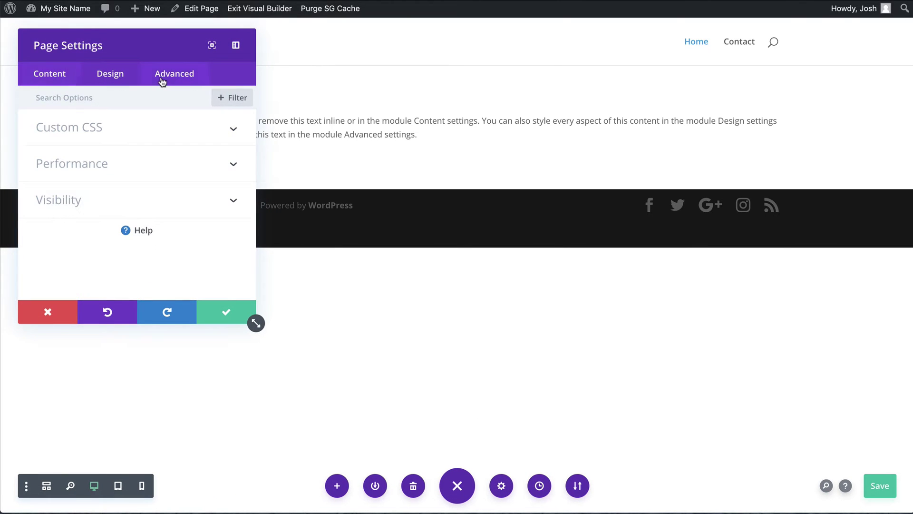
{"action": "left_click", "coordinate": [161, 130]}
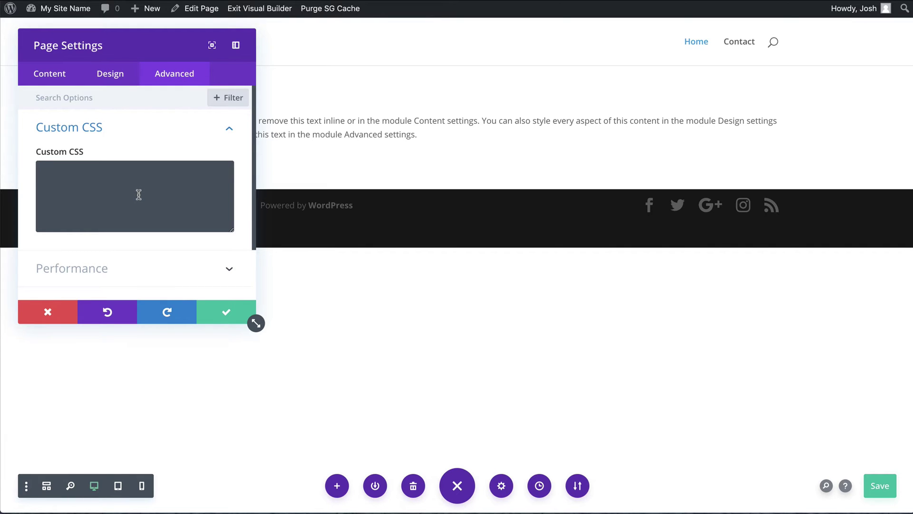
{"action": "left_click_drag", "start_coordinate": [193, 45], "coordinate": [818, 130]}
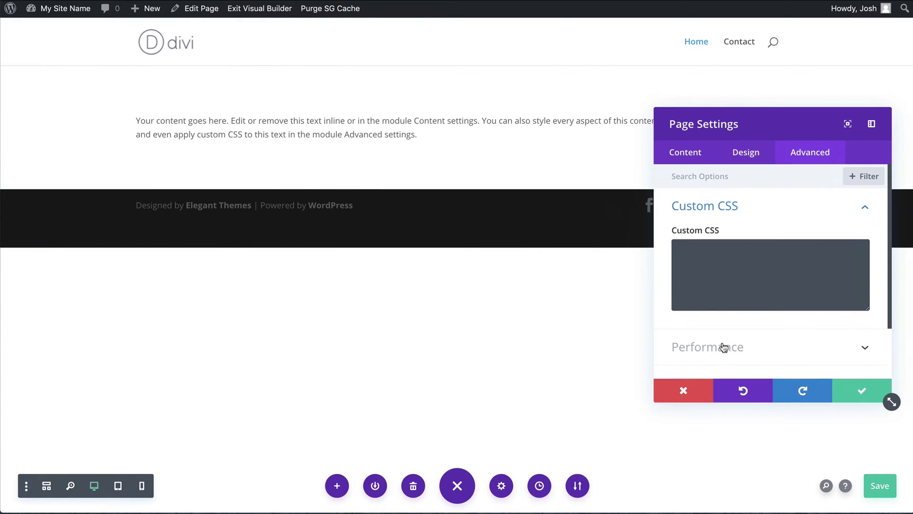
{"action": "left_click", "coordinate": [691, 393]}
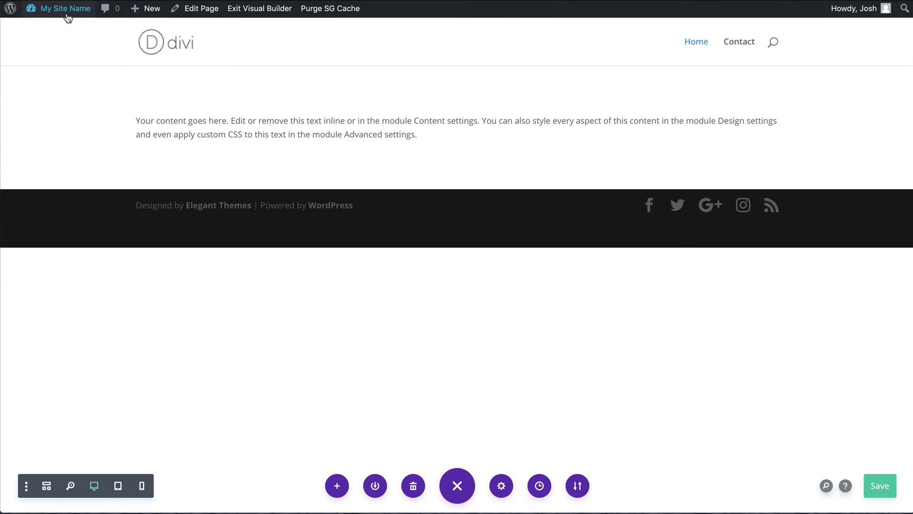
Step: Go to the WordPress Dashboard from the site menu, choosing Save & Exit
{"action": "mouse_move", "coordinate": [71, 17]}
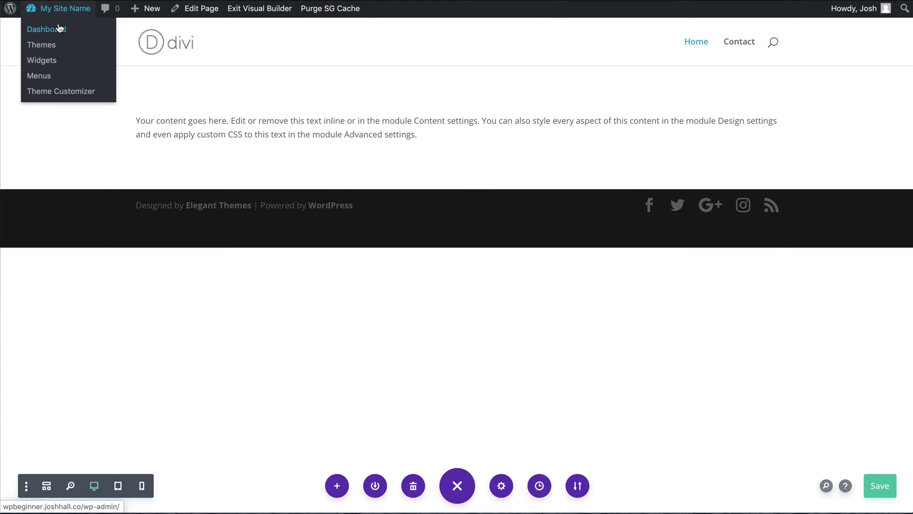
{"action": "left_click", "coordinate": [55, 29]}
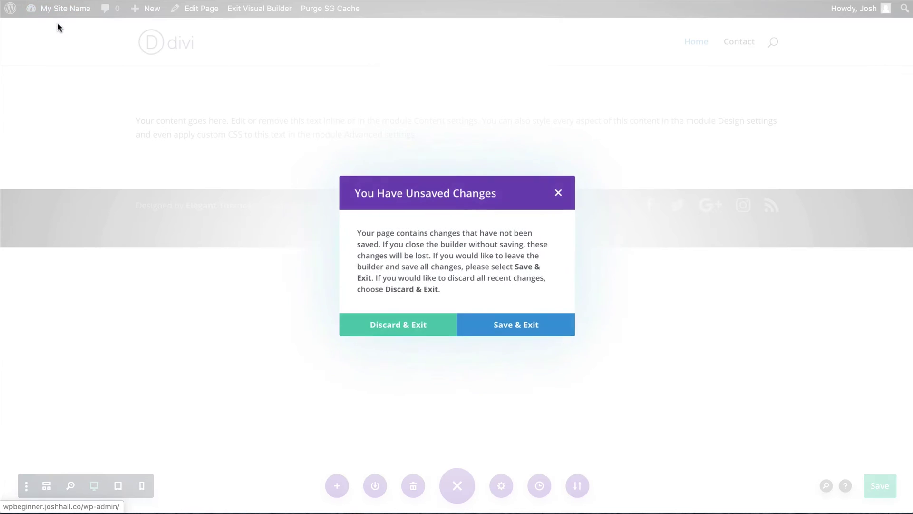
{"action": "left_click", "coordinate": [512, 329]}
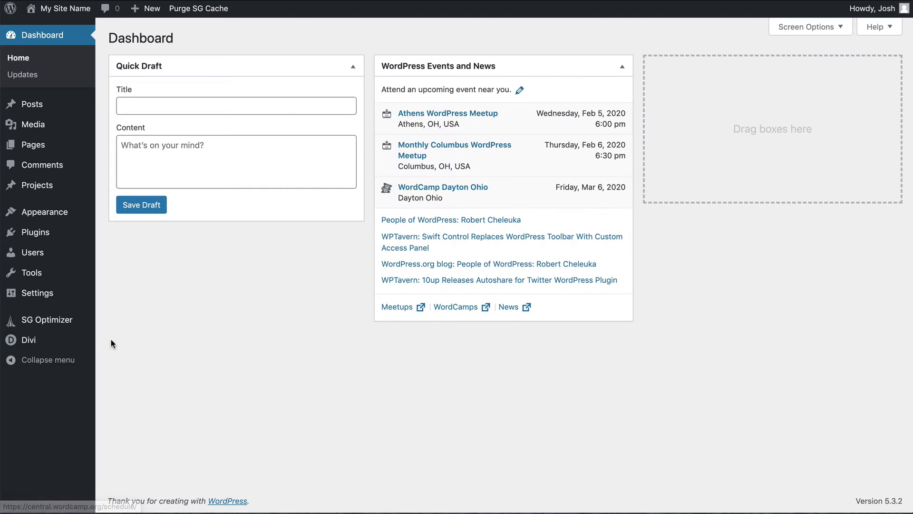
Step: Open Divi > Theme Options and scroll down to the empty Custom CSS box
{"action": "mouse_move", "coordinate": [56, 341]}
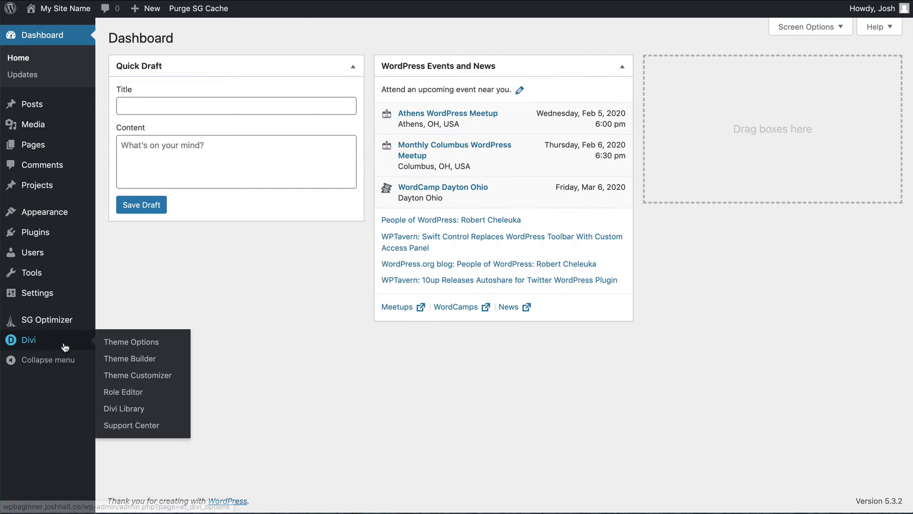
{"action": "left_click", "coordinate": [134, 342]}
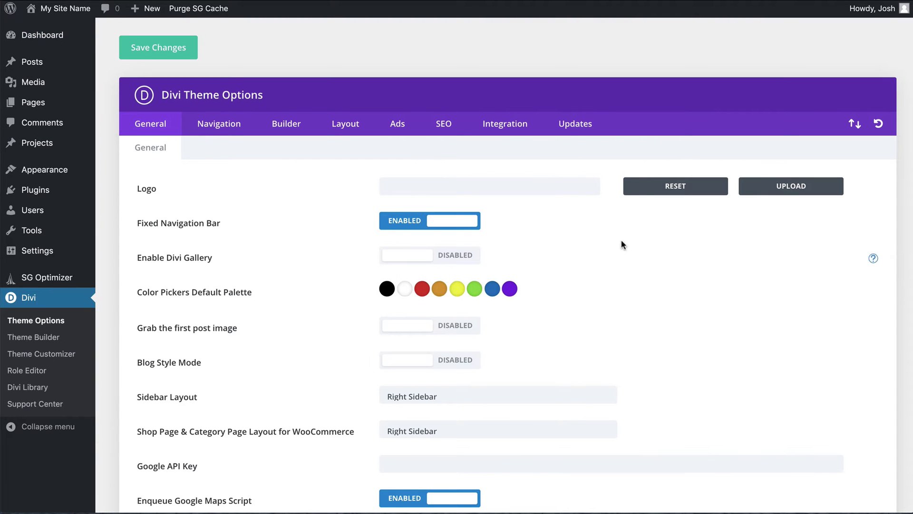
{"action": "scroll", "coordinate": [635, 236], "scroll_direction": "down", "scroll_amount": 20}
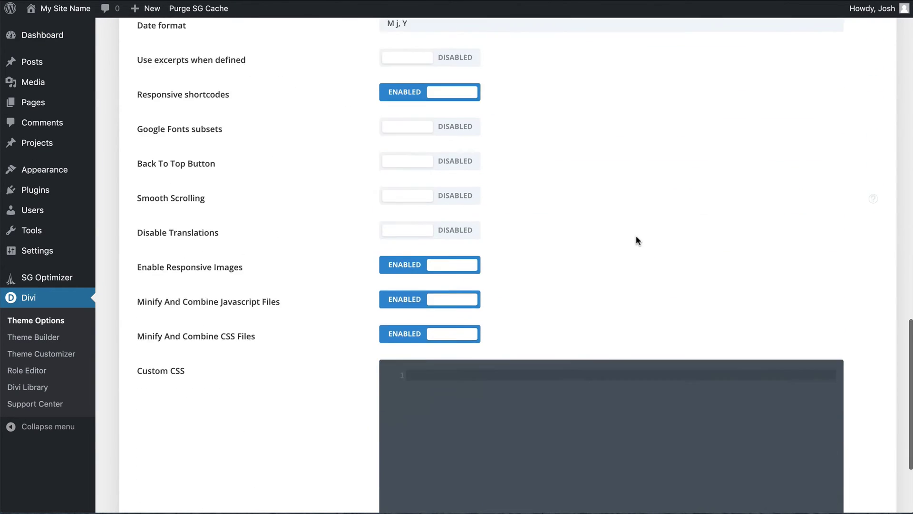
{"action": "scroll", "coordinate": [638, 239], "scroll_direction": "down", "scroll_amount": 3}
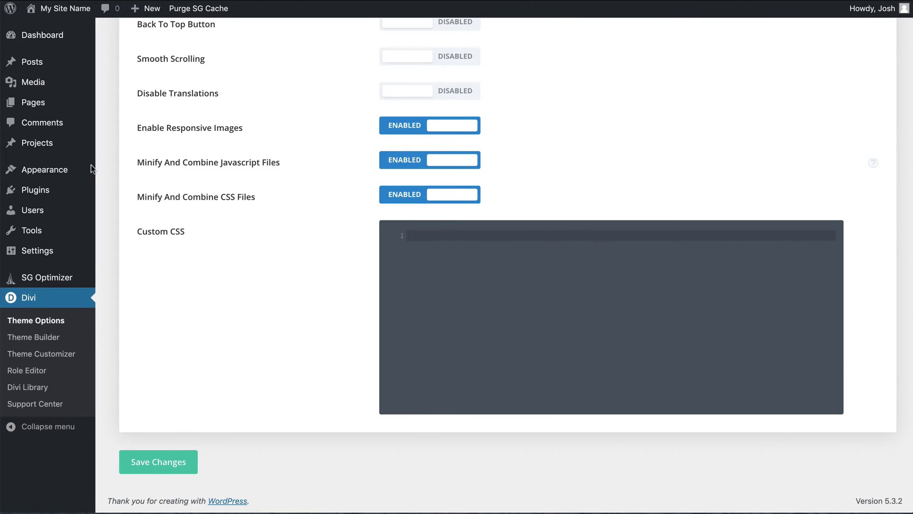
{"action": "mouse_move", "coordinate": [82, 172]}
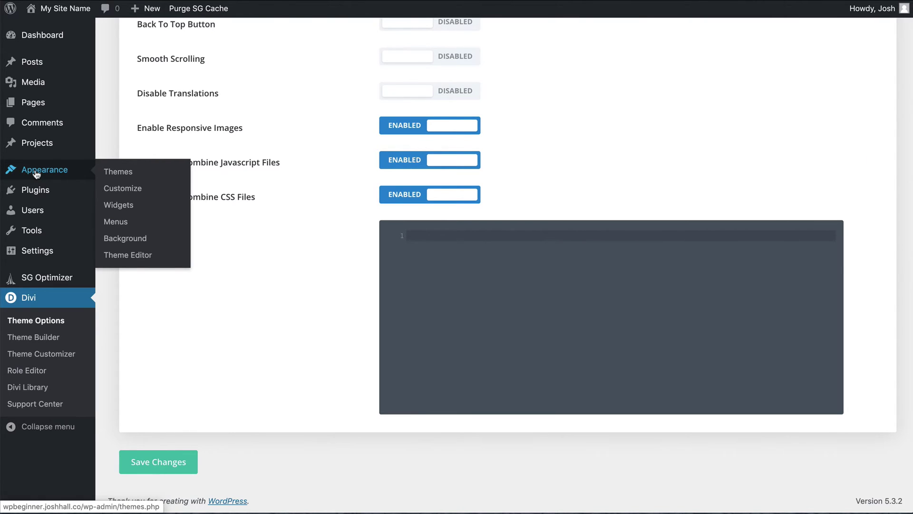
Step: Open Appearance > Theme Editor in a new tab and place the cursor at the end of style.css
{"action": "right_click", "coordinate": [131, 260]}
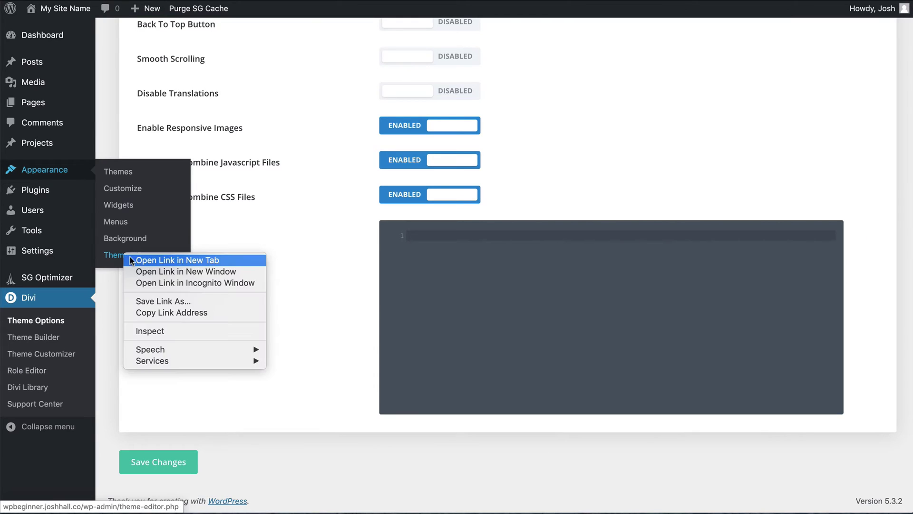
{"action": "left_click", "coordinate": [138, 259]}
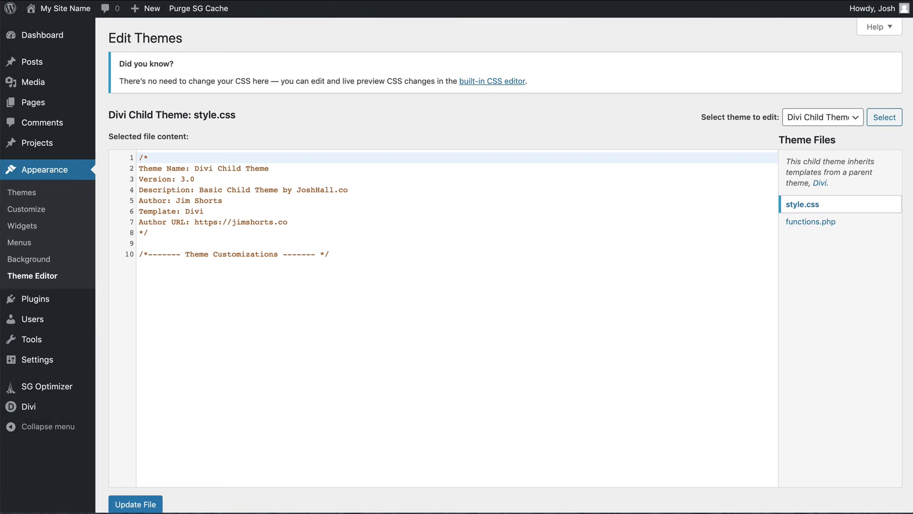
{"action": "left_click", "coordinate": [414, 262]}
{"action": "scroll", "coordinate": [414, 262], "scroll_direction": "down", "scroll_amount": 1}
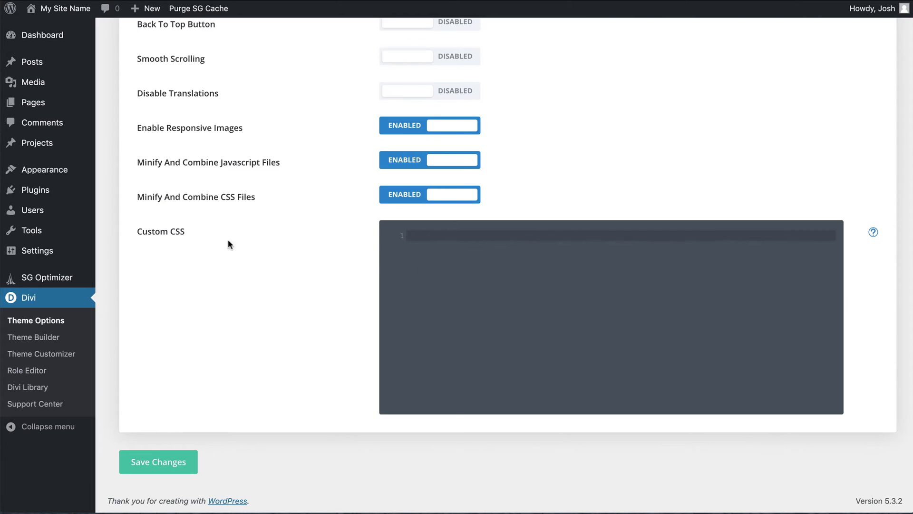
{"action": "left_click", "coordinate": [438, 290]}
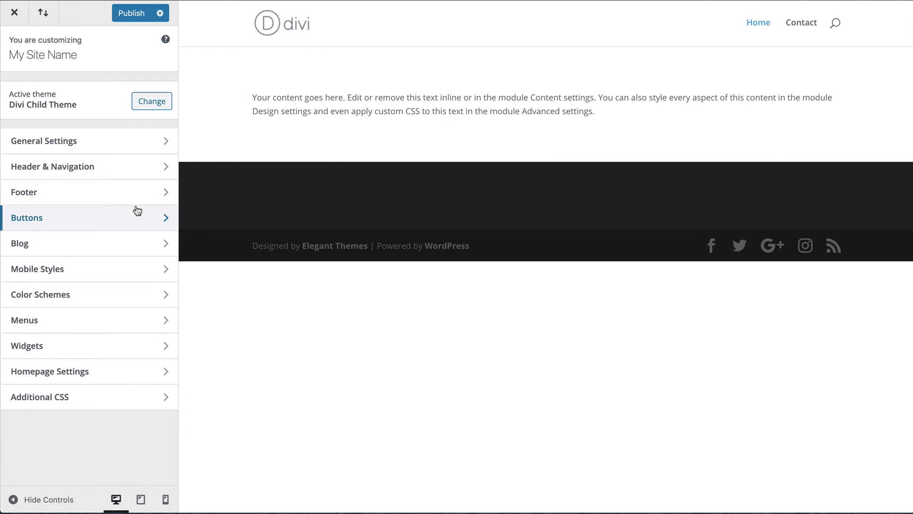
Step: Enter /** Test **/ in Additional CSS, publish it, and close the Customizer
{"action": "left_click", "coordinate": [117, 396]}
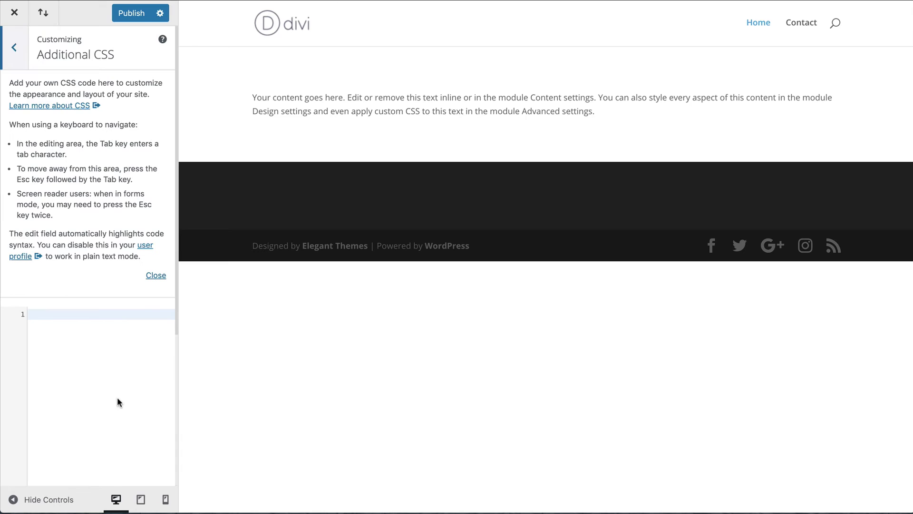
{"action": "left_click", "coordinate": [156, 276]}
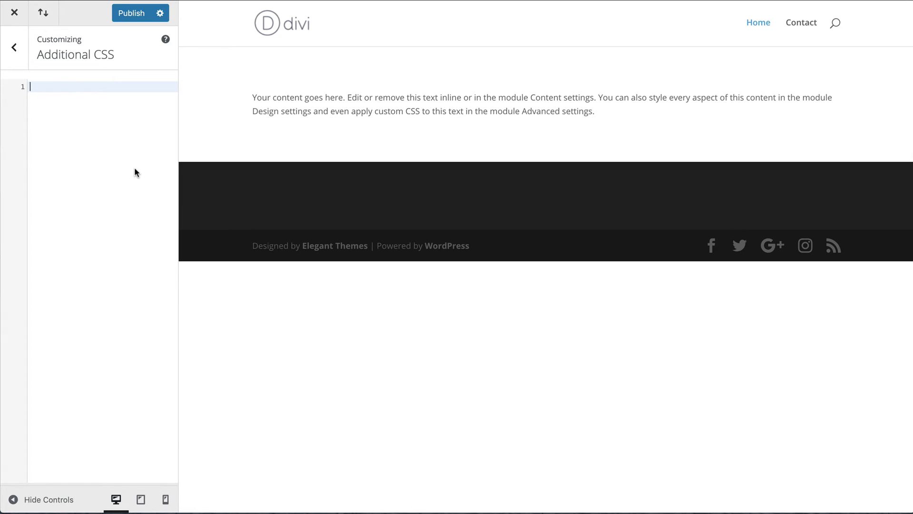
{"action": "type", "text": "/** Test **"}
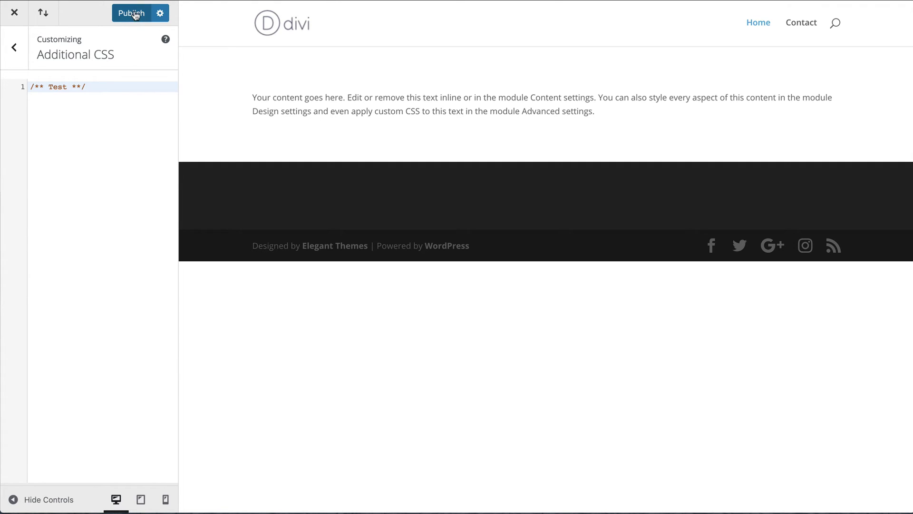
{"action": "left_click", "coordinate": [134, 14]}
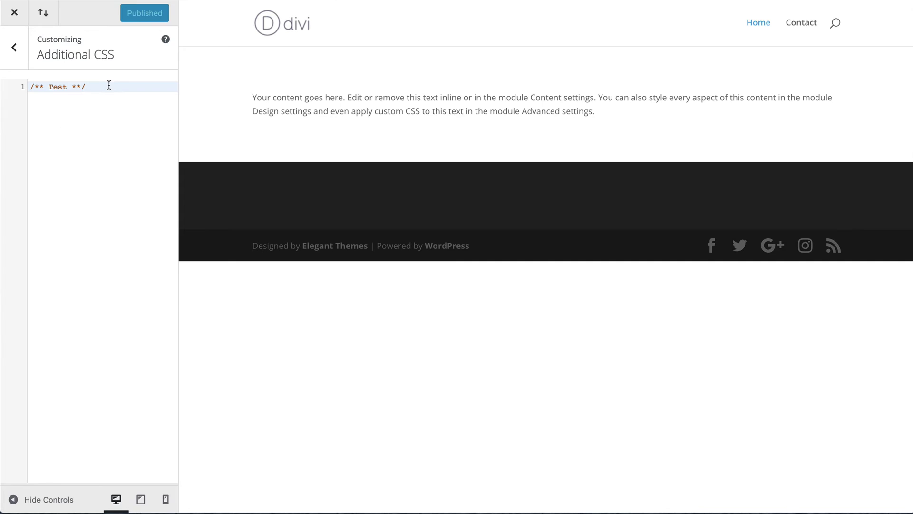
{"action": "left_click", "coordinate": [14, 13]}
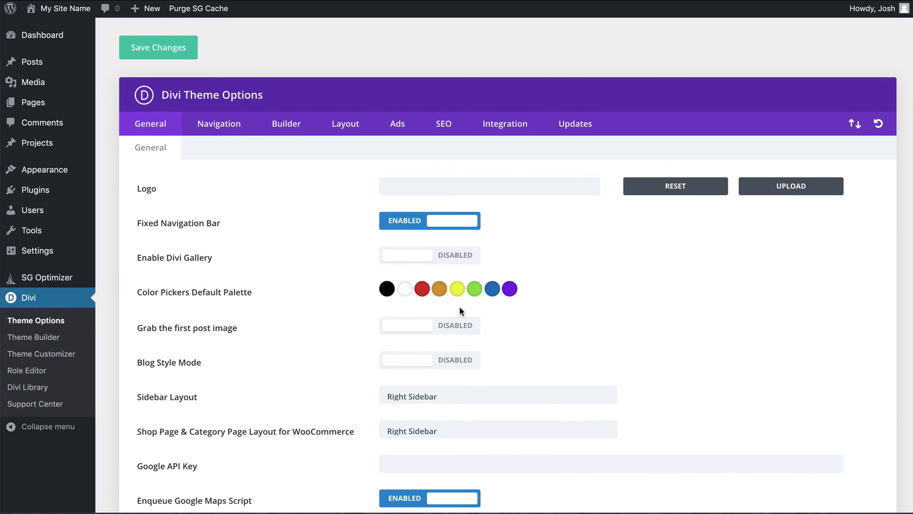
{"action": "scroll", "coordinate": [575, 292], "scroll_direction": "down", "scroll_amount": 12}
{"action": "scroll", "coordinate": [575, 287], "scroll_direction": "down", "scroll_amount": 10}
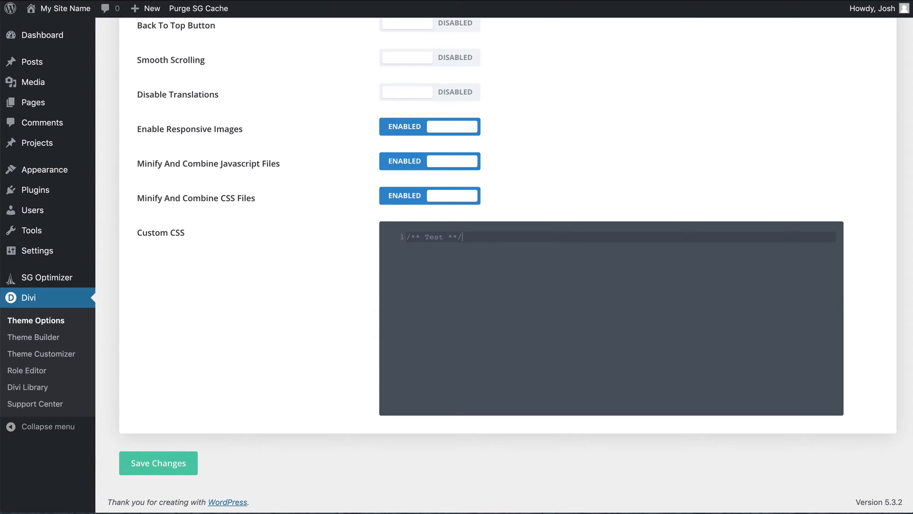
Step: Open the live homepage and inspect header#main-header in the DevTools Elements panel
{"action": "mouse_move", "coordinate": [69, 10]}
{"action": "left_click", "coordinate": [168, 3]}
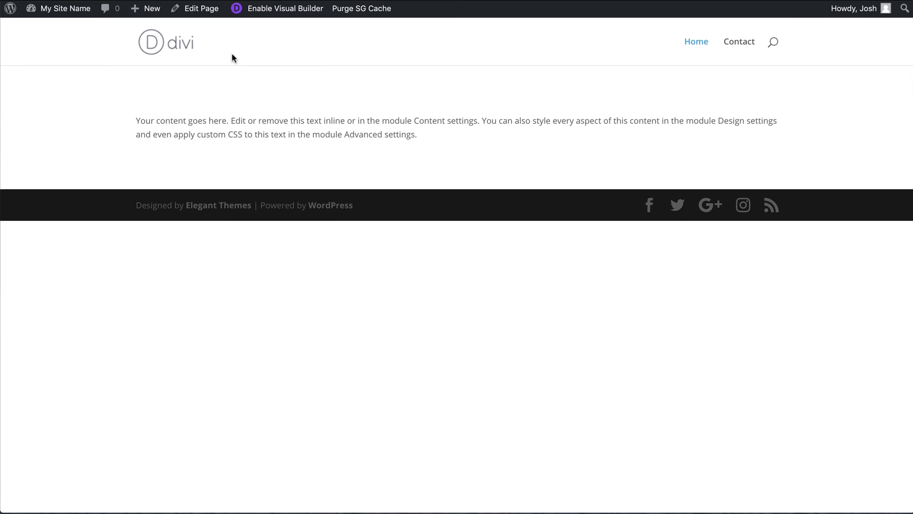
{"action": "right_click", "coordinate": [308, 26]}
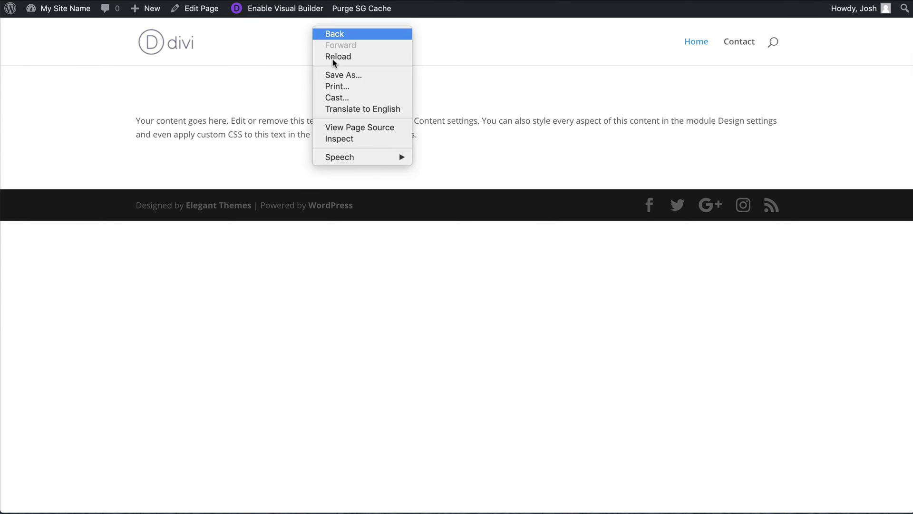
{"action": "left_click", "coordinate": [352, 139]}
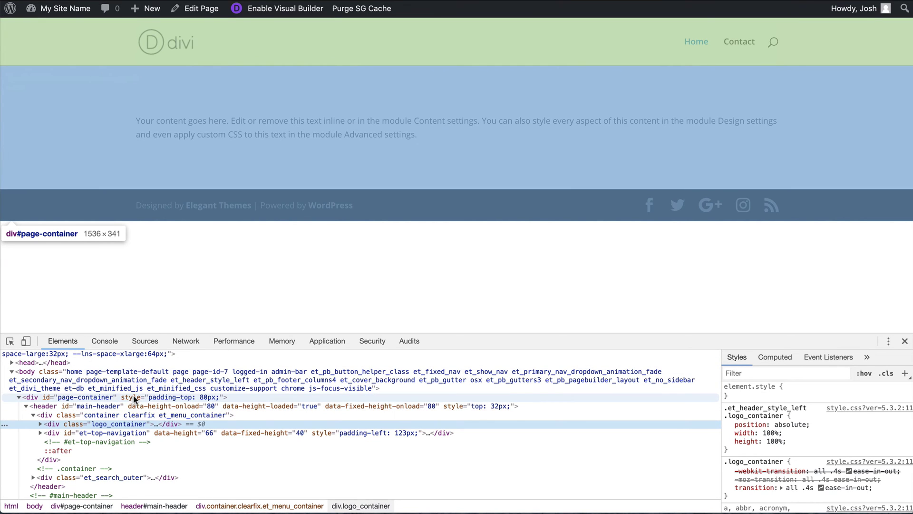
{"action": "left_click", "coordinate": [135, 399]}
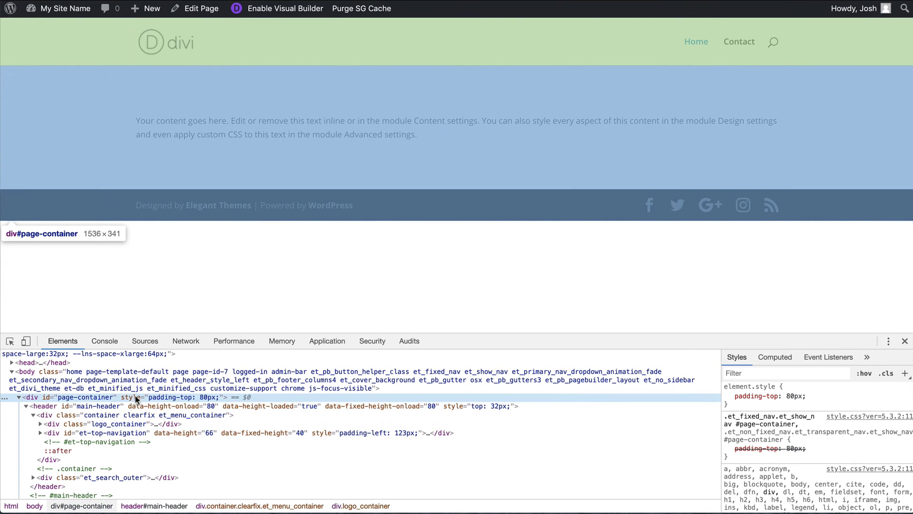
{"action": "scroll", "coordinate": [817, 426], "scroll_direction": "down", "scroll_amount": 3}
{"action": "scroll", "coordinate": [818, 427], "scroll_direction": "down", "scroll_amount": 15}
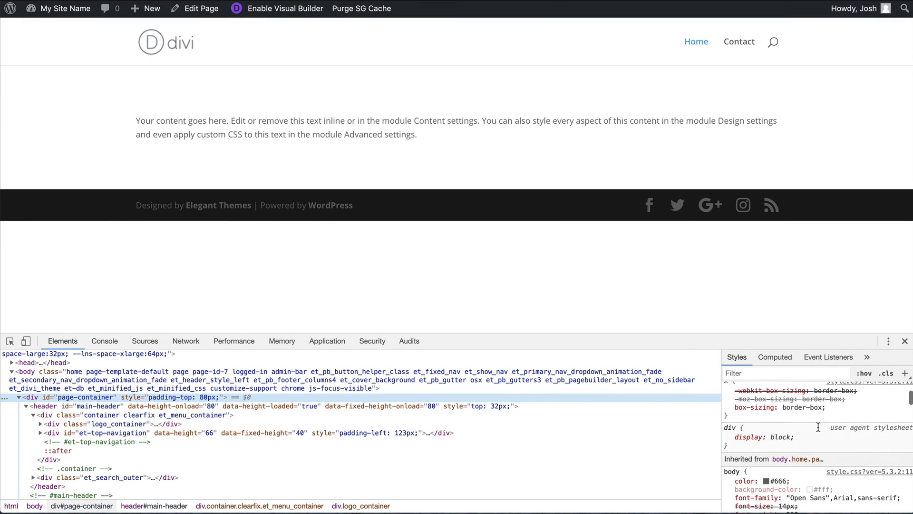
{"action": "scroll", "coordinate": [818, 427], "scroll_direction": "down", "scroll_amount": 5}
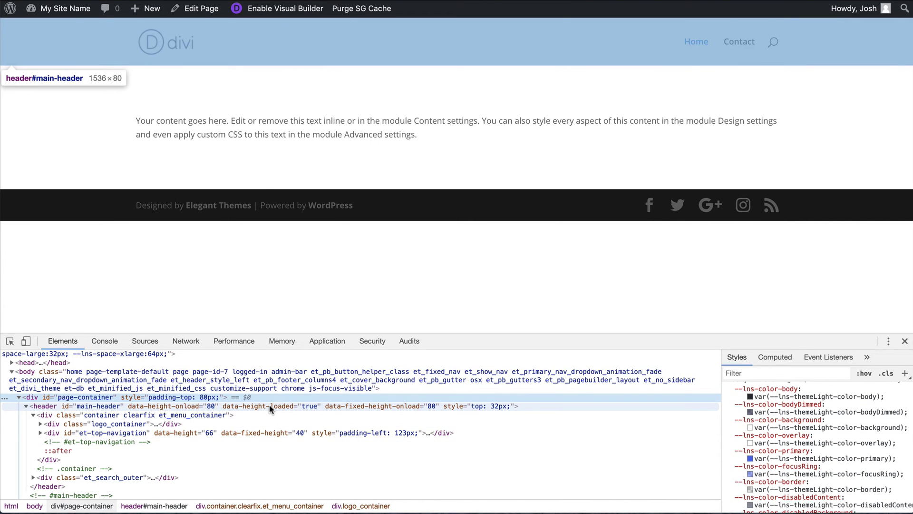
{"action": "left_click", "coordinate": [270, 405]}
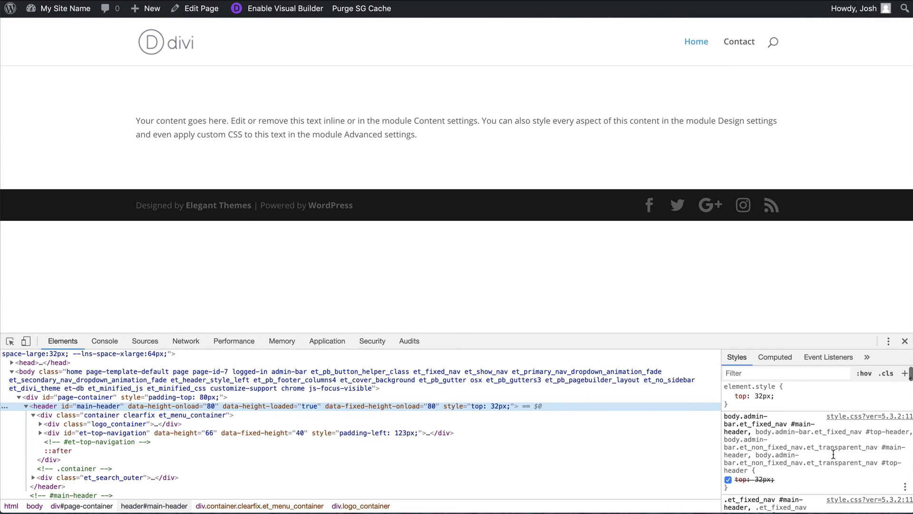
{"action": "scroll", "coordinate": [833, 454], "scroll_direction": "down", "scroll_amount": 8}
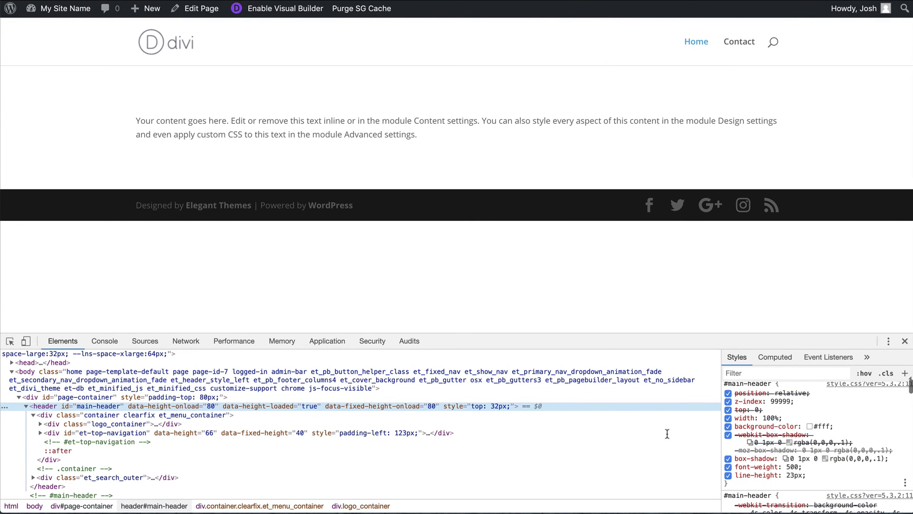
{"action": "scroll", "coordinate": [402, 430], "scroll_direction": "up", "scroll_amount": 1}
{"action": "scroll", "coordinate": [759, 424], "scroll_direction": "up", "scroll_amount": 1}
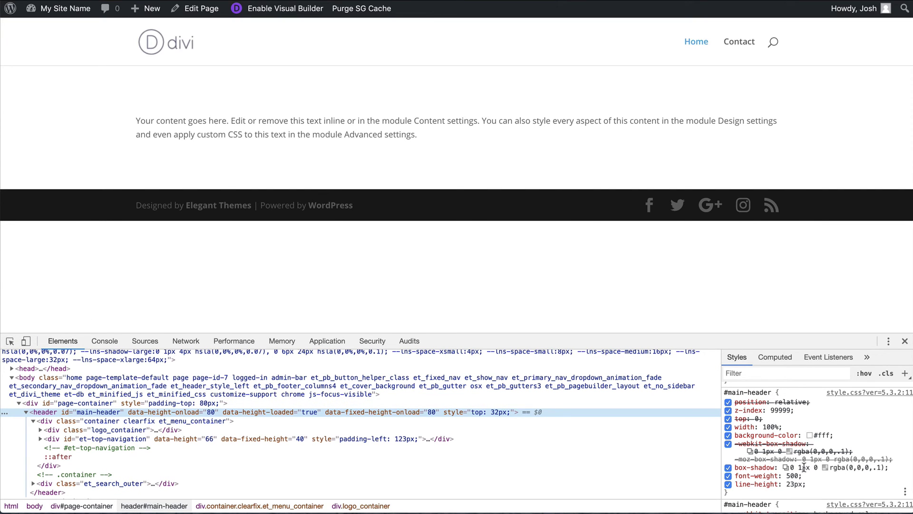
Step: Toggle the #main-header box-shadow off and on, then change its offset from 1px to 0px
{"action": "left_click", "coordinate": [728, 467]}
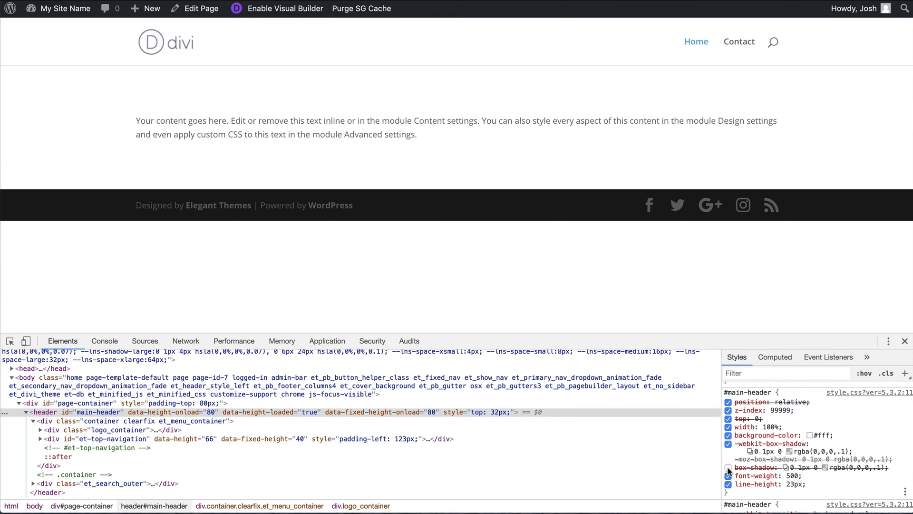
{"action": "left_click", "coordinate": [728, 467]}
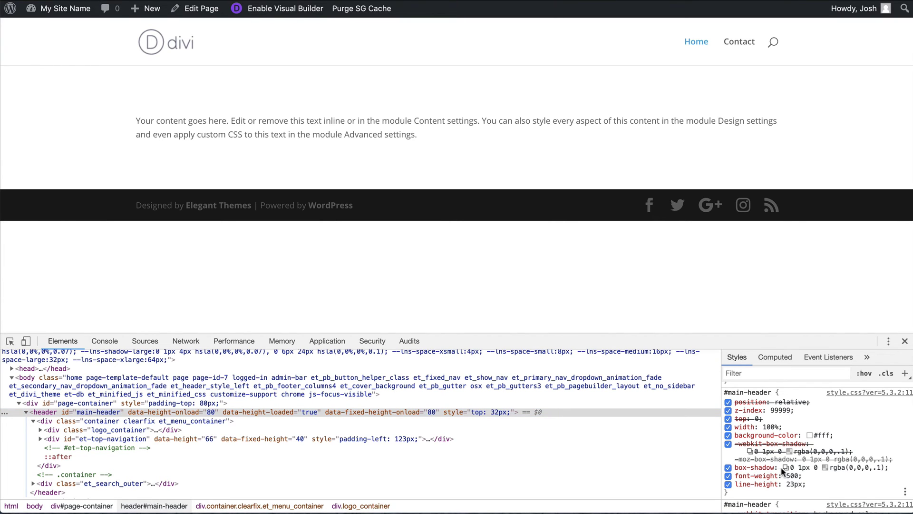
{"action": "left_click", "coordinate": [826, 467]}
{"action": "left_click", "coordinate": [757, 446]}
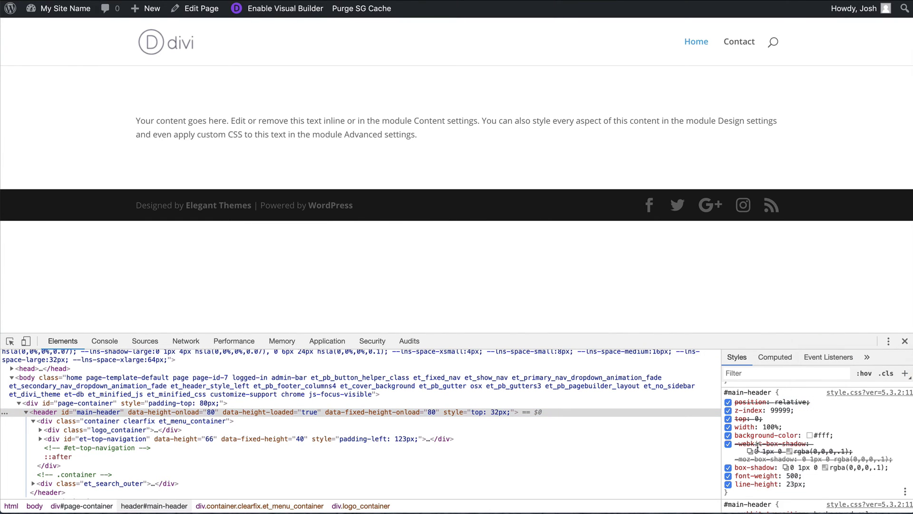
{"action": "left_click", "coordinate": [800, 467]}
{"action": "key", "text": "Down"}
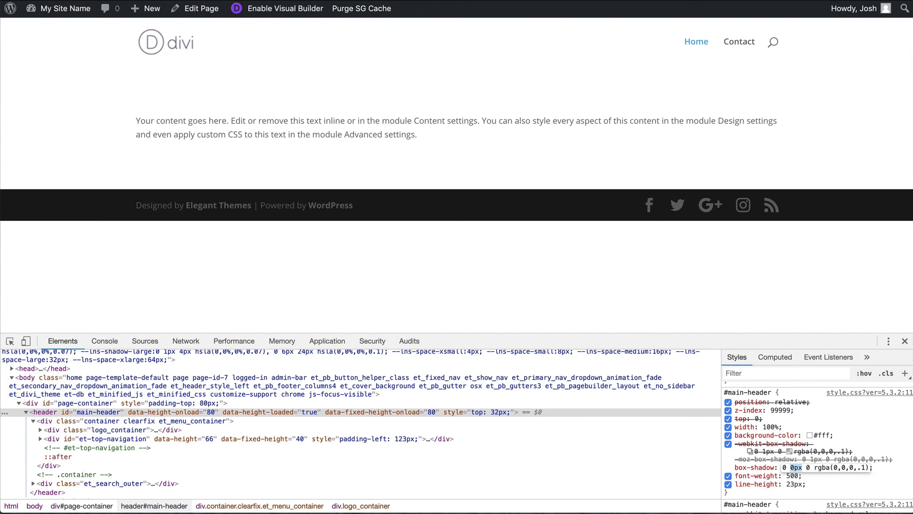
{"action": "key", "text": "Return"}
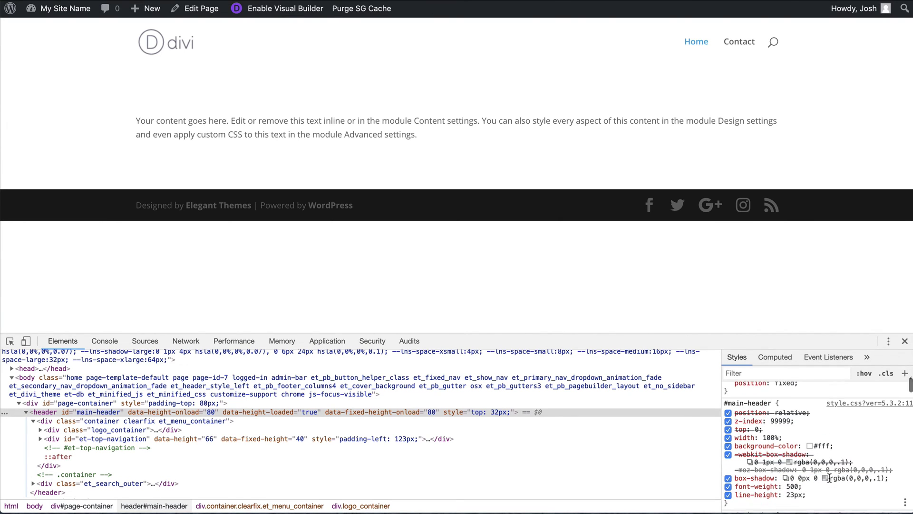
Step: Copy the #main-header rule into style.css and keep only its box-shadow lines
{"action": "left_click_drag", "start_coordinate": [780, 490], "coordinate": [724, 396]}
{"action": "key", "text": "super+c"}
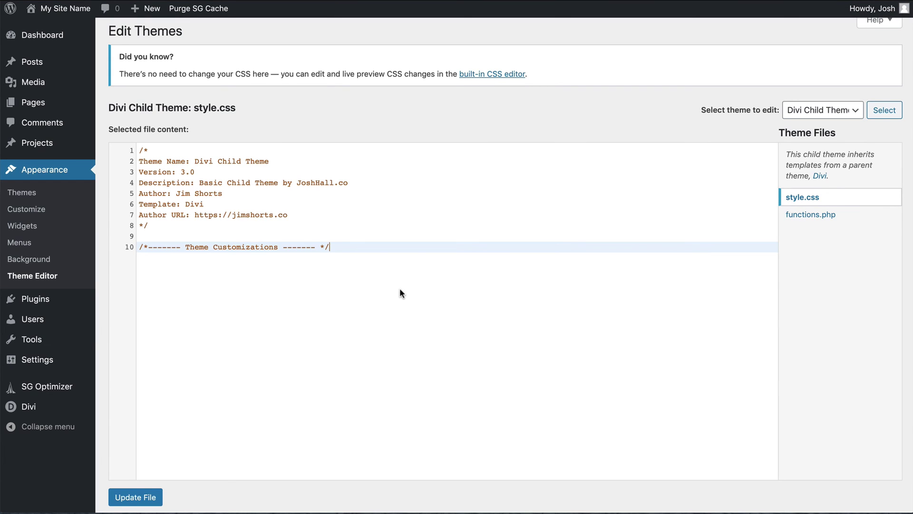
{"action": "key", "text": "Return"}
{"action": "key", "text": "Return"}
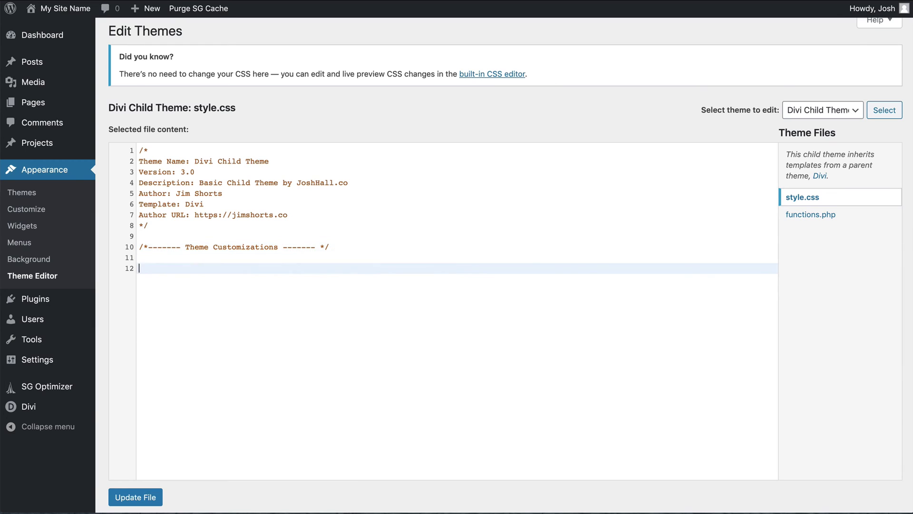
{"action": "key", "text": "super+v"}
{"action": "left_click_drag", "start_coordinate": [243, 377], "coordinate": [128, 368]}
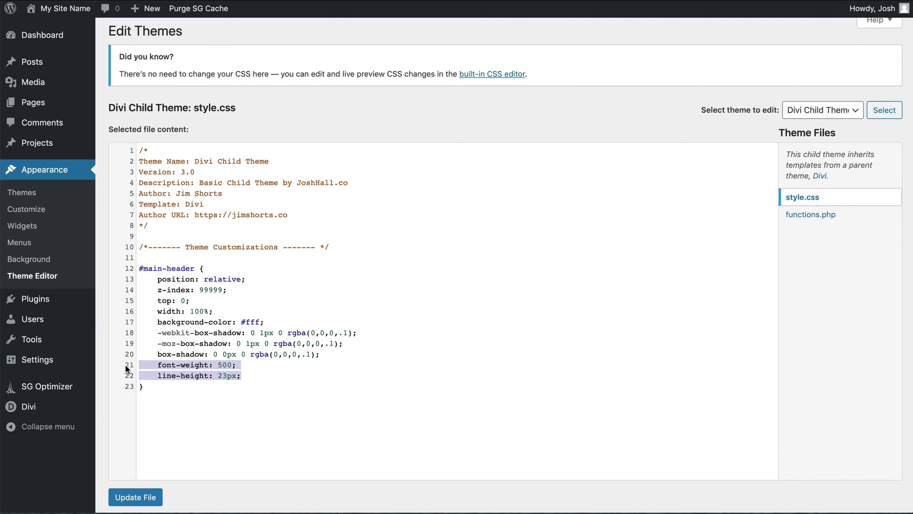
{"action": "type", "text": "\\\\"}
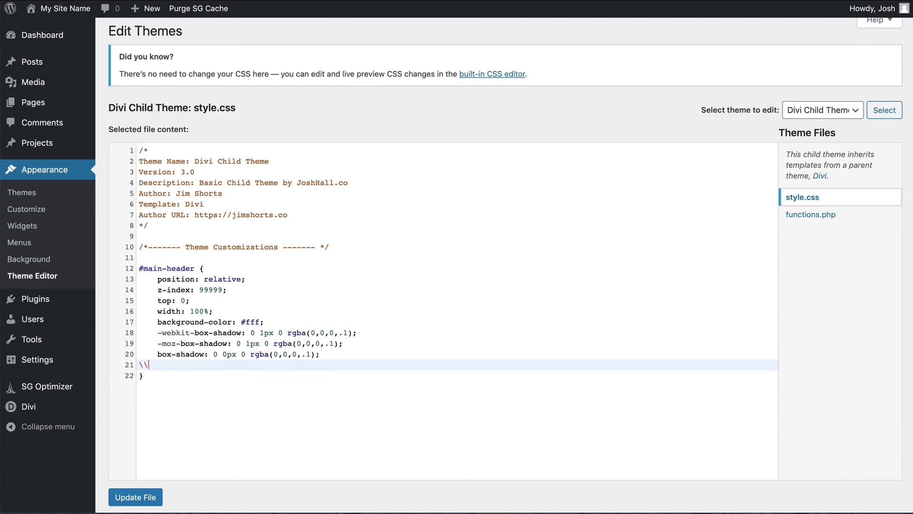
{"action": "key", "text": "BackSpace"}
{"action": "key", "text": "BackSpace"}
{"action": "key", "text": "BackSpace"}
{"action": "left_click_drag", "start_coordinate": [291, 322], "coordinate": [138, 279]}
{"action": "key", "text": "BackSpace"}
{"action": "key", "text": "BackSpace"}
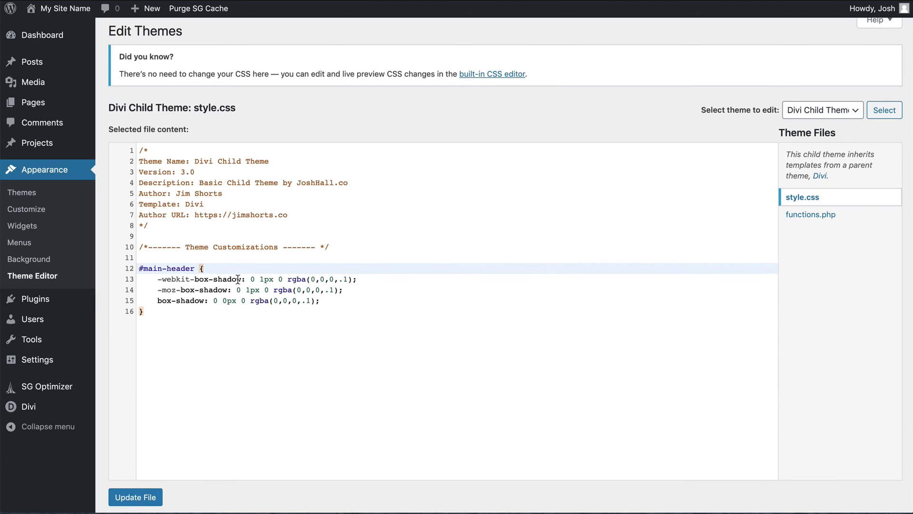
Step: Set the -webkit- and -moz-box-shadow offsets to 0px and update style.css
{"action": "left_click", "coordinate": [263, 278]}
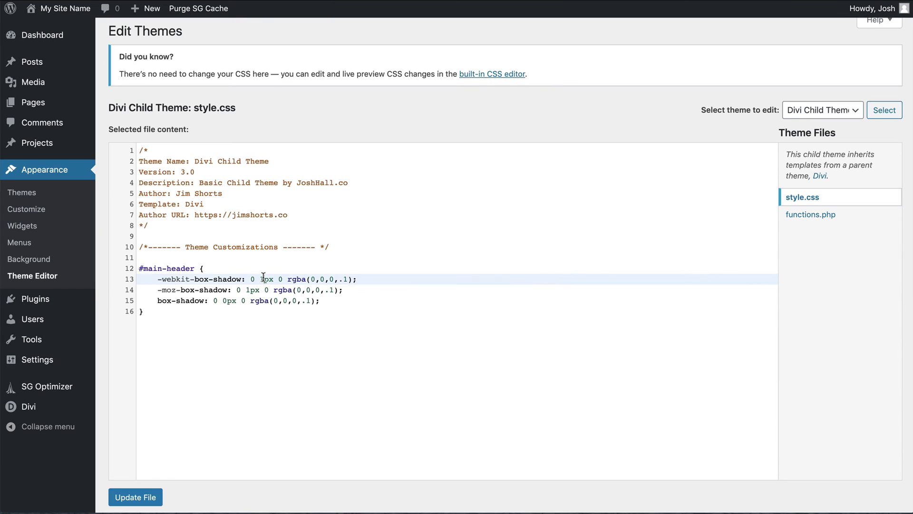
{"action": "key", "text": "Delete"}
{"action": "type", "text": "0"}
{"action": "left_click", "coordinate": [248, 289]}
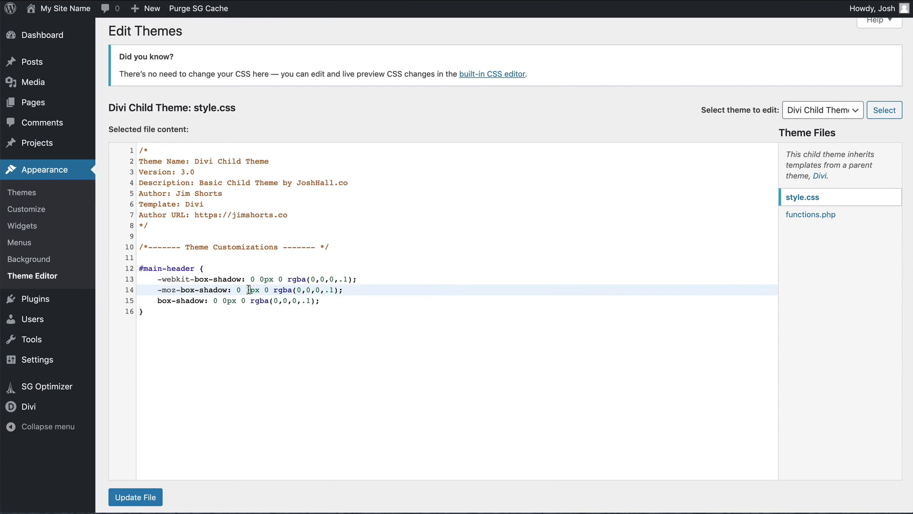
{"action": "key", "text": "Delete"}
{"action": "type", "text": "0"}
{"action": "left_click", "coordinate": [136, 496]}
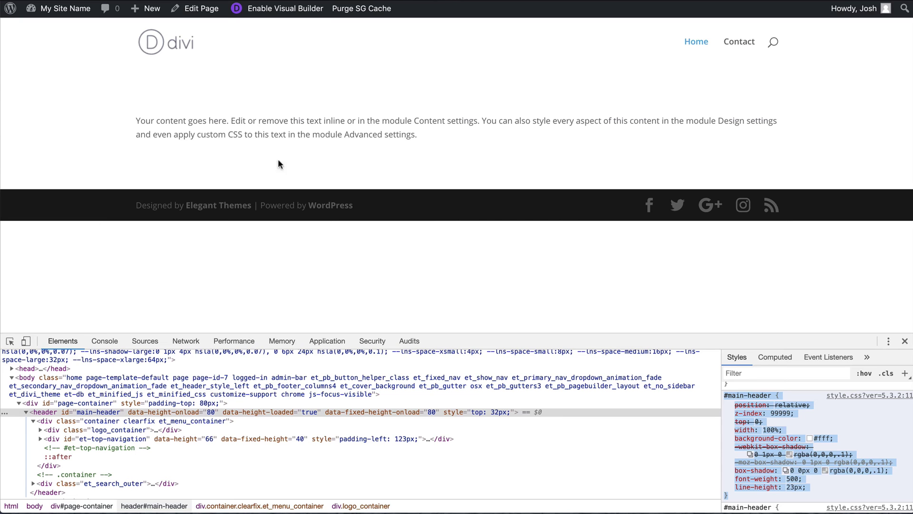
Step: Close DevTools, reload the homepage, and clear the site cache to see the header change
{"action": "left_click", "coordinate": [904, 341]}
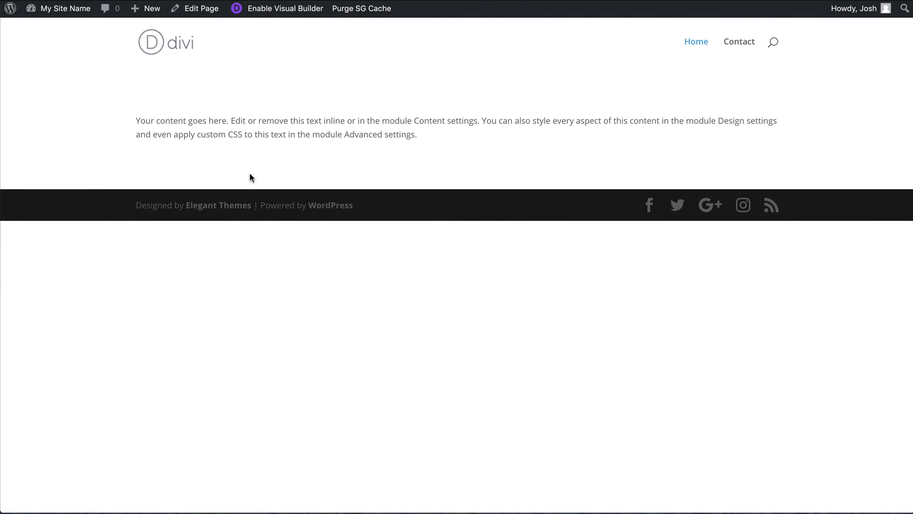
{"action": "key", "text": "super+r"}
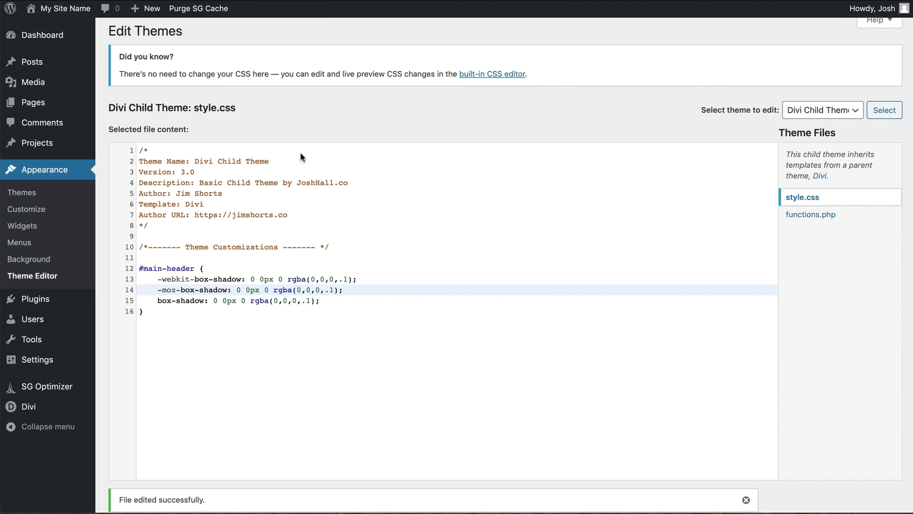
{"action": "scroll", "coordinate": [216, 462], "scroll_direction": "down", "scroll_amount": 2}
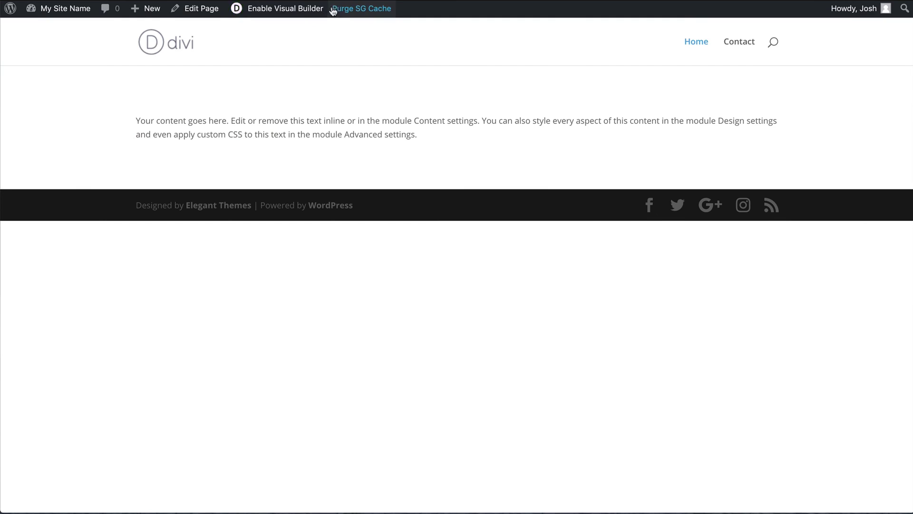
{"action": "left_click", "coordinate": [342, 9]}
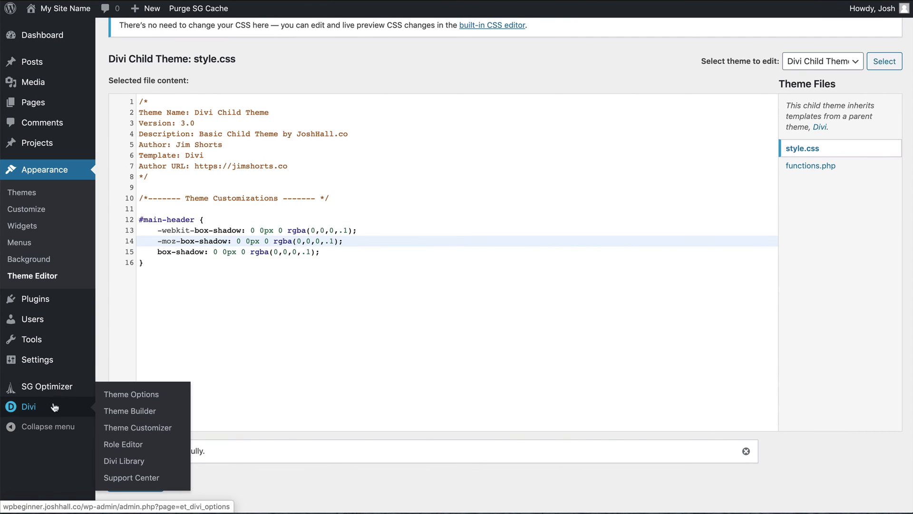
Step: Check the theme-wide Custom CSS box in Divi Theme Options, then launch the Visual Builder on the homepage
{"action": "left_click", "coordinate": [115, 394]}
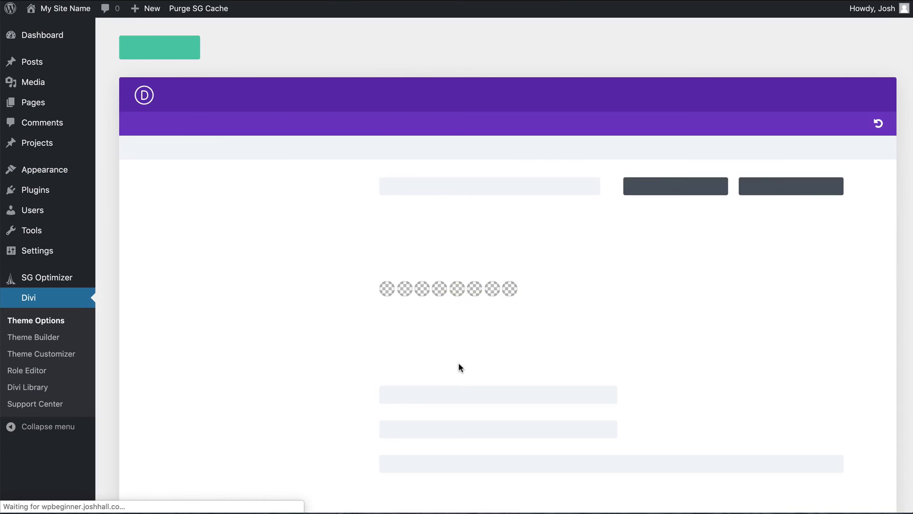
{"action": "scroll", "coordinate": [459, 364], "scroll_direction": "down", "scroll_amount": 15}
{"action": "left_click", "coordinate": [464, 297]}
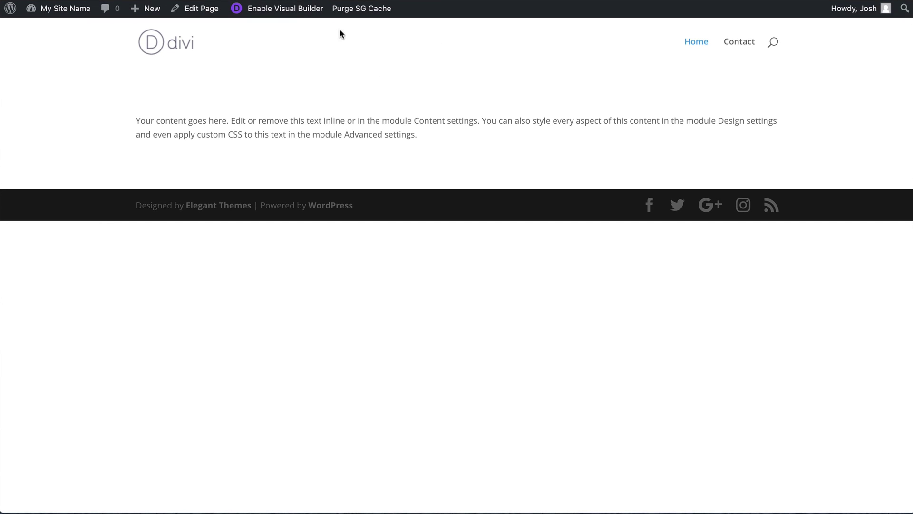
{"action": "left_click", "coordinate": [296, 19]}
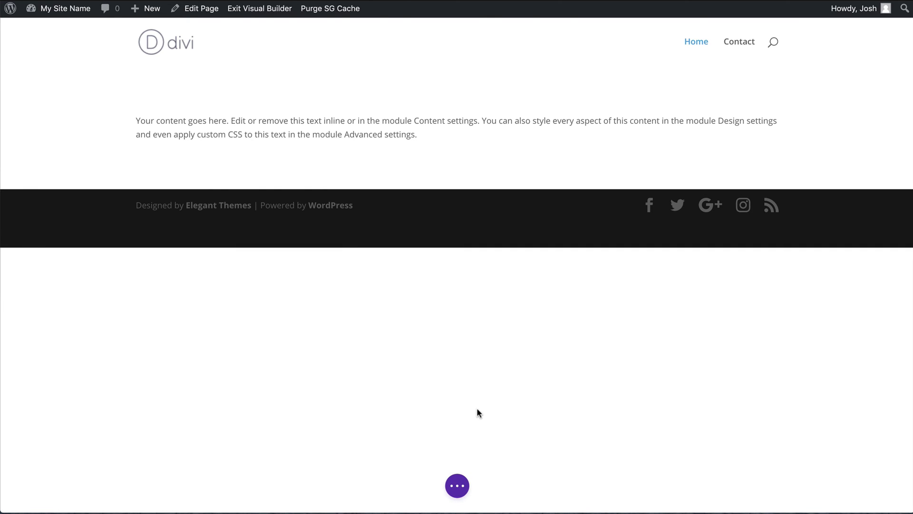
Step: Open the page's settings and view its Advanced > Custom CSS section
{"action": "left_click", "coordinate": [457, 486]}
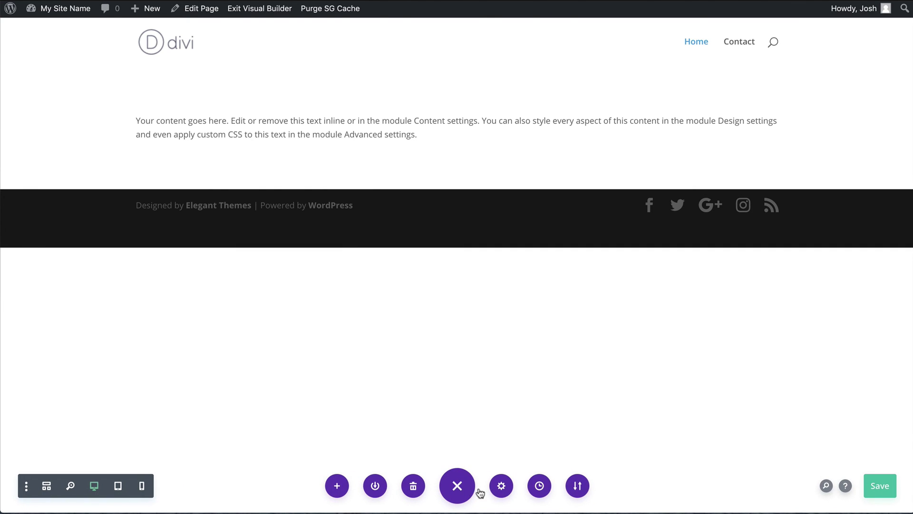
{"action": "left_click", "coordinate": [500, 486]}
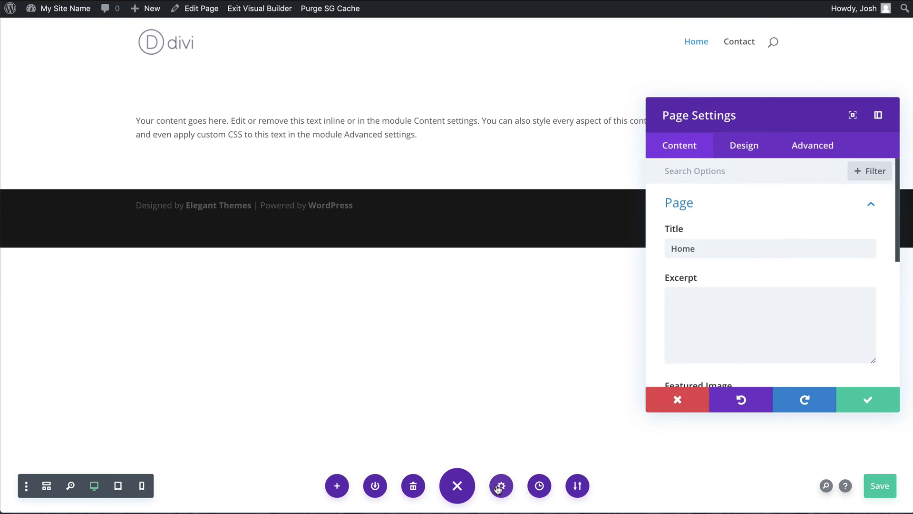
{"action": "left_click", "coordinate": [807, 164]}
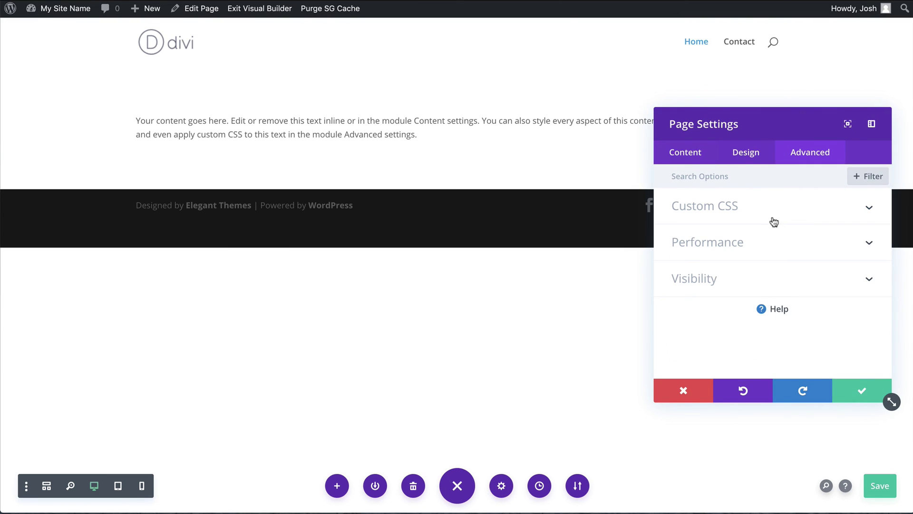
{"action": "left_click", "coordinate": [772, 210]}
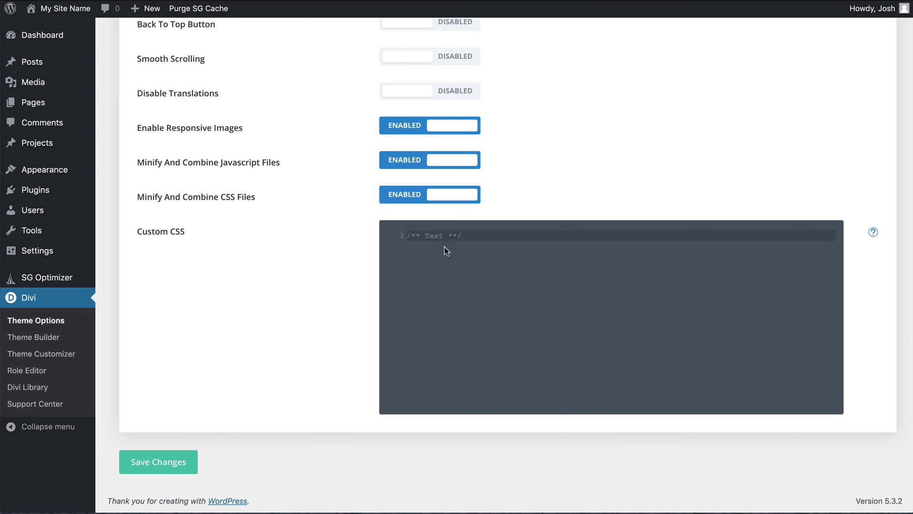
Step: Reopen the Divi Child Theme's style.css in the Theme Editor
{"action": "scroll", "coordinate": [288, 238], "scroll_direction": "up", "scroll_amount": 10}
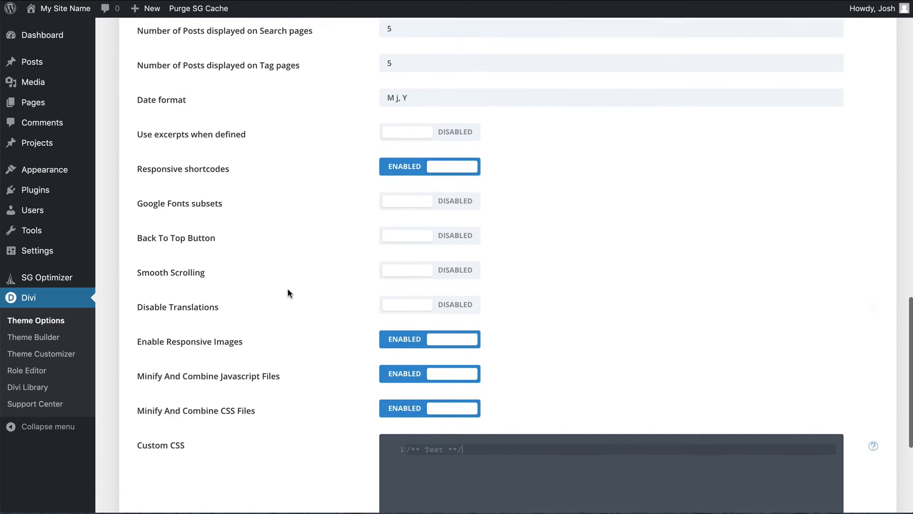
{"action": "mouse_move", "coordinate": [43, 170]}
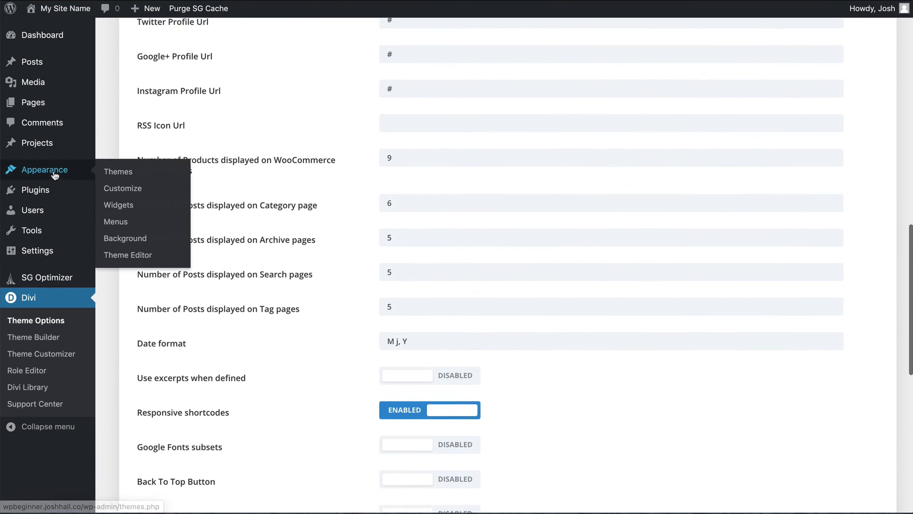
{"action": "left_click", "coordinate": [116, 256]}
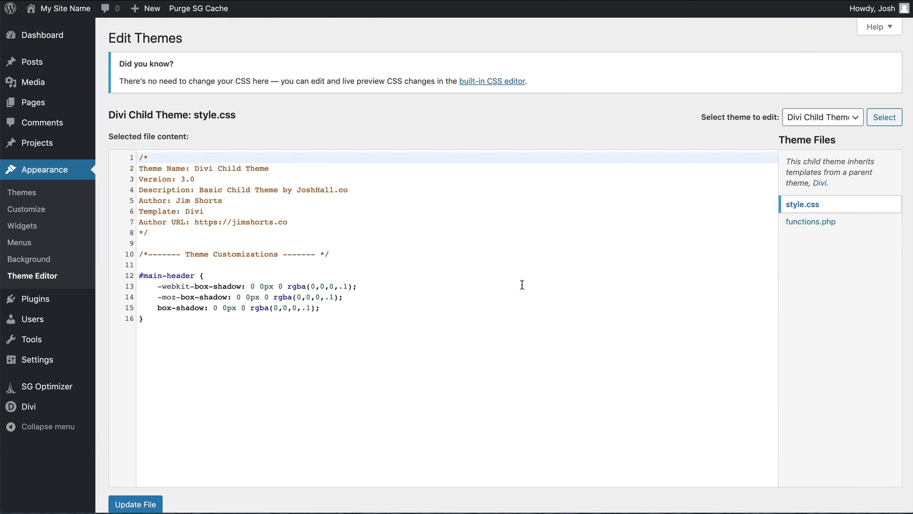